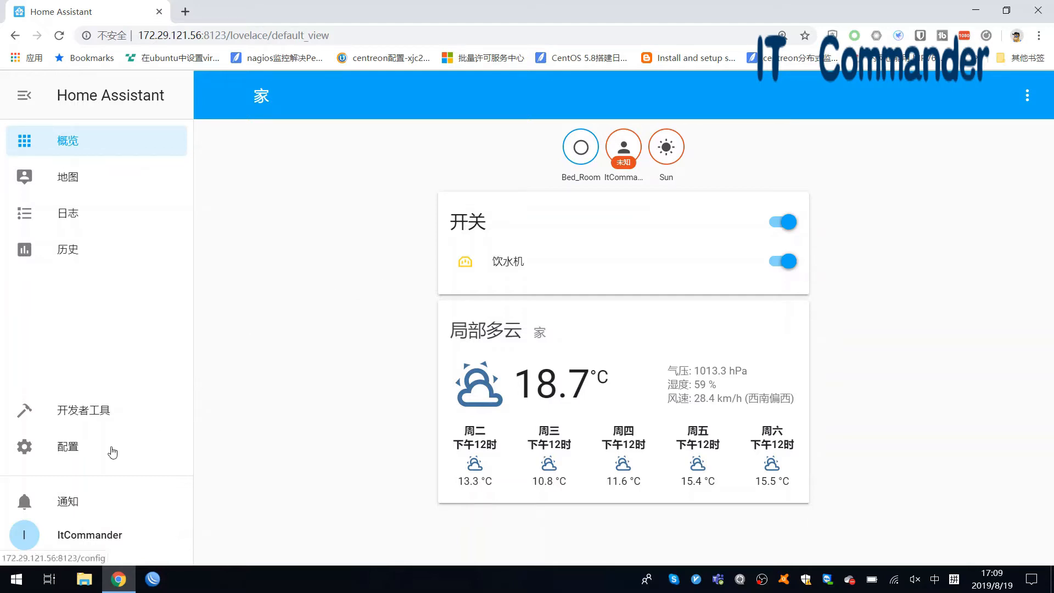
- Open the 配置 page from the left sidebar of the home dashboard
{"action": "left_click", "coordinate": [77, 456]}
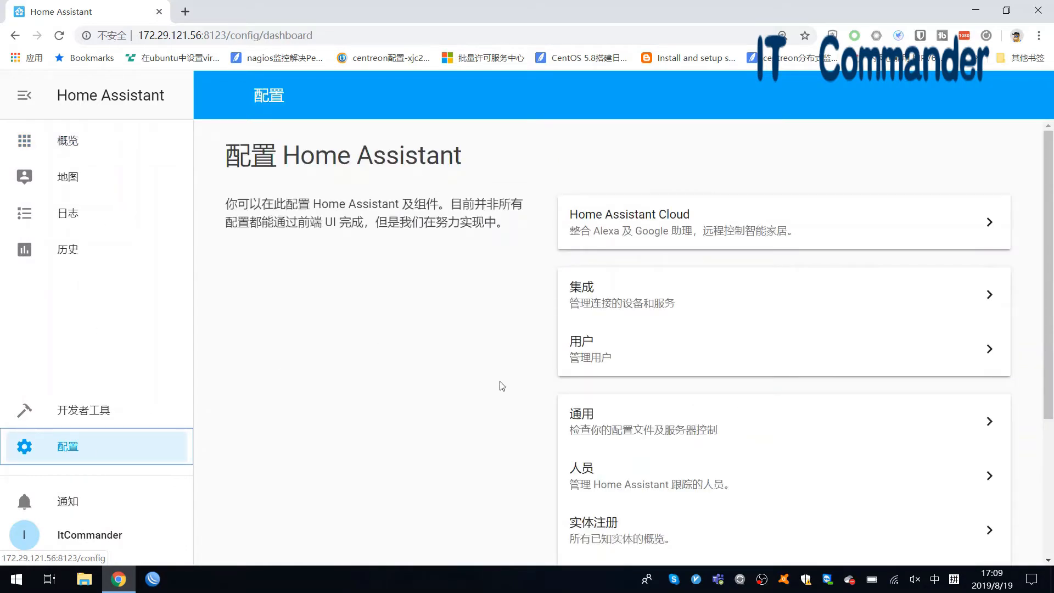
{"action": "left_click", "coordinate": [574, 417]}
{"action": "scroll", "coordinate": [540, 386], "scroll_direction": "down", "scroll_amount": 6}
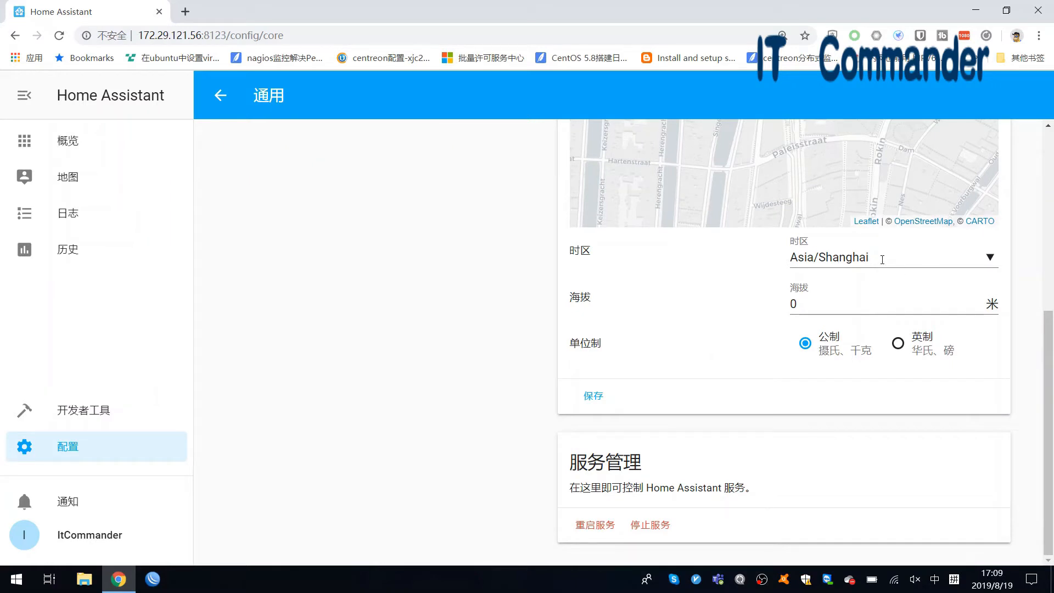
{"action": "left_click", "coordinate": [989, 263]}
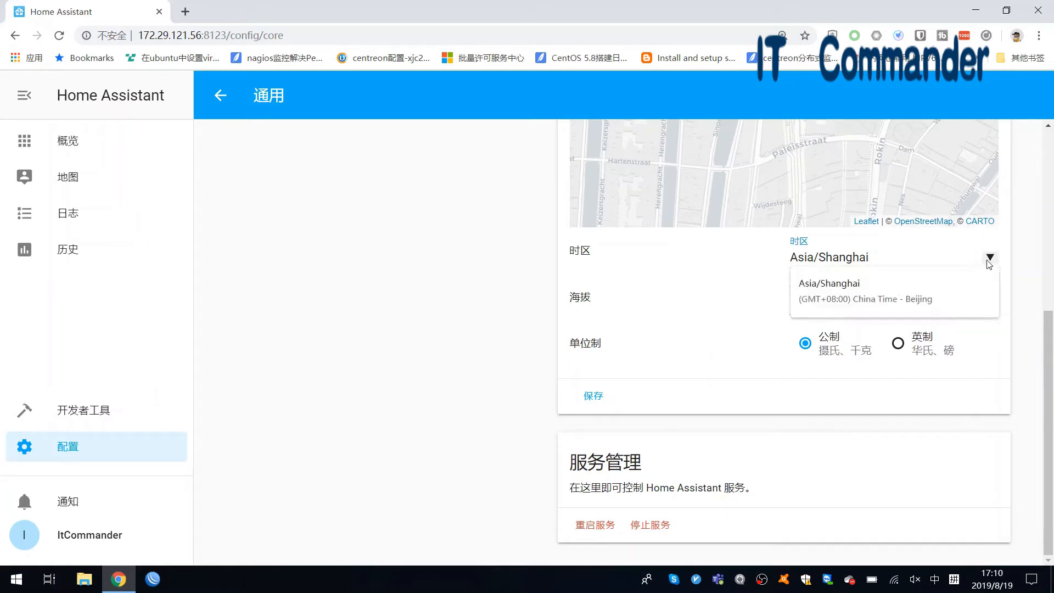
{"action": "triple_click", "coordinate": [939, 261]}
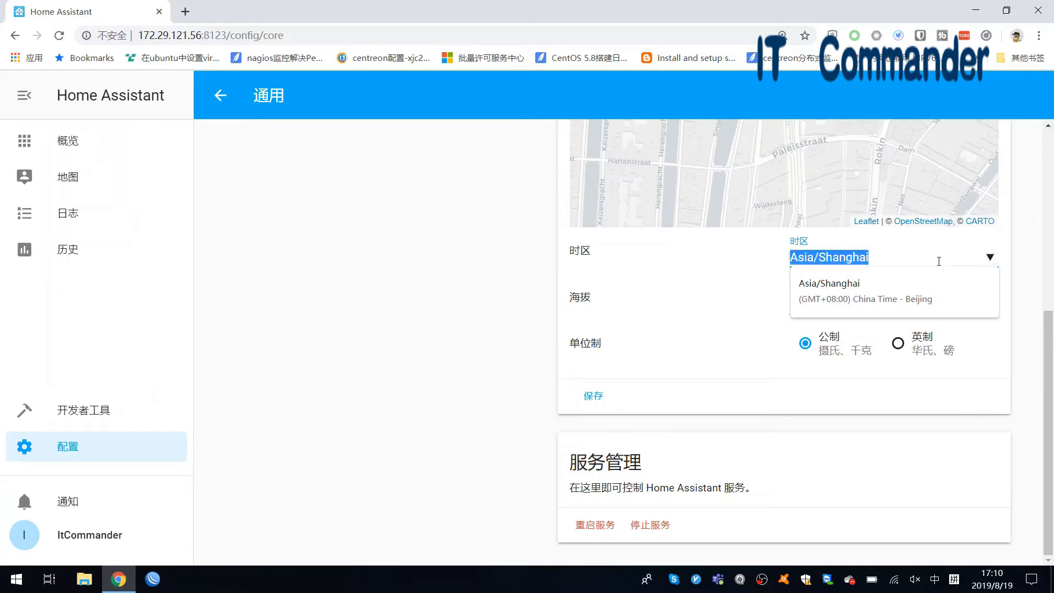
{"action": "type", "text": "+"}
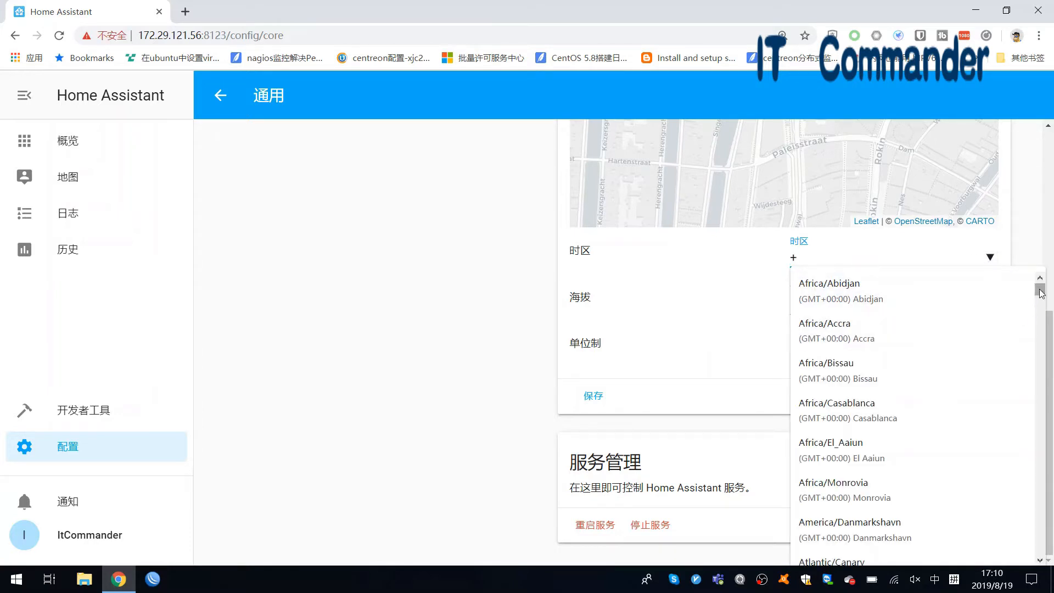
{"action": "left_click_drag", "start_coordinate": [1040, 289], "coordinate": [1042, 374]}
{"action": "left_click", "coordinate": [712, 375]}
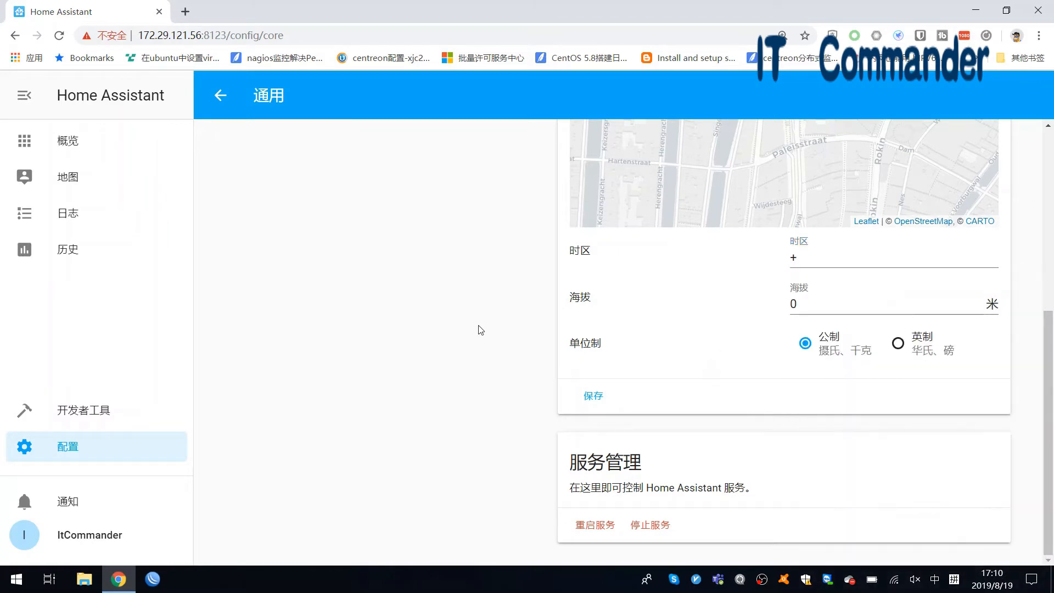
{"action": "left_click", "coordinate": [170, 460]}
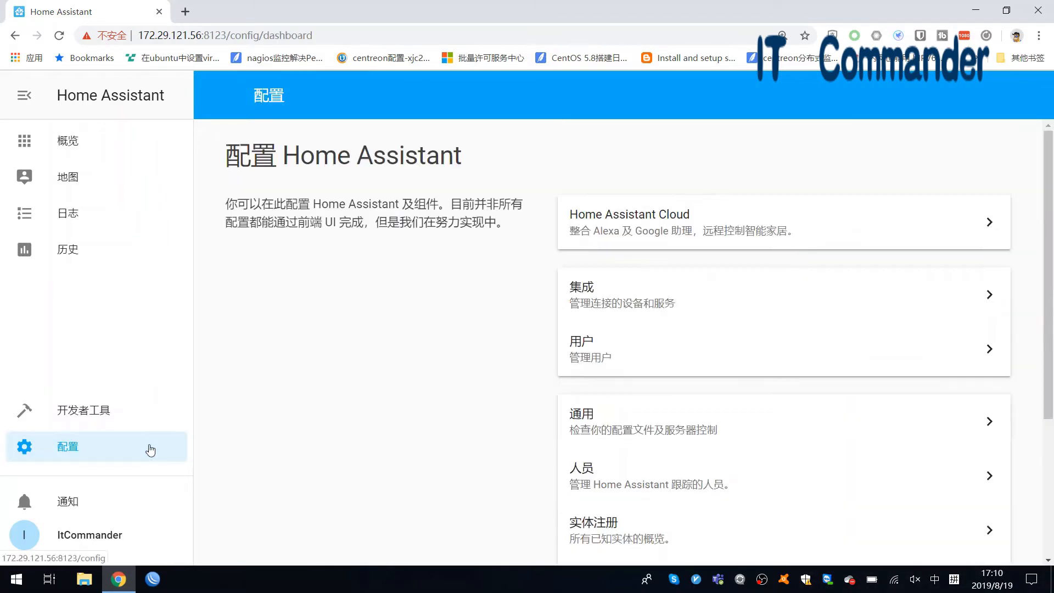
- Save Asia/Shanghai as the 时区 in general settings, then return to the 概览 dashboard
{"action": "left_click", "coordinate": [571, 410]}
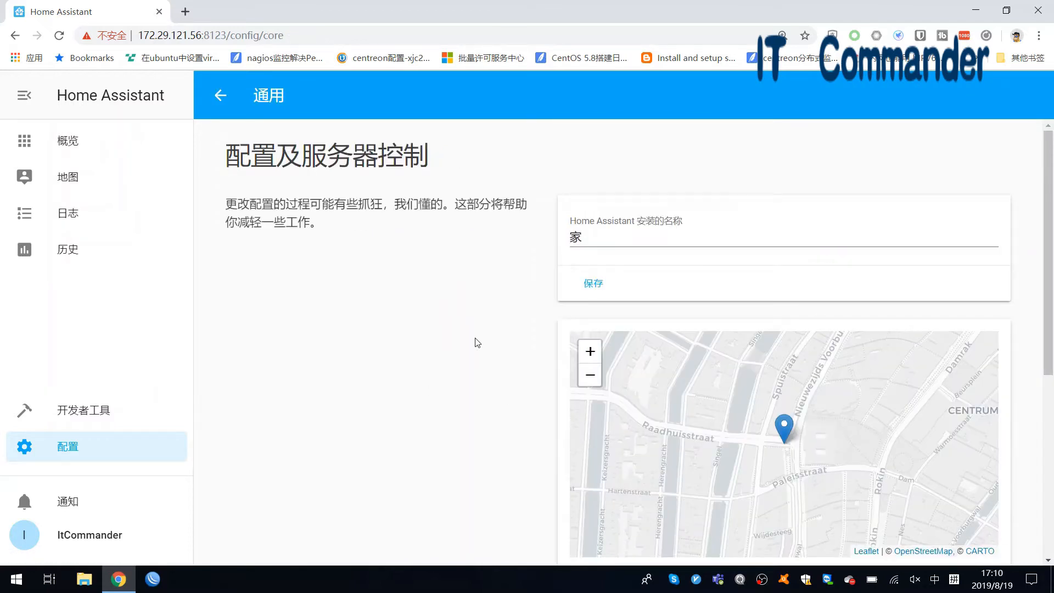
{"action": "scroll", "coordinate": [476, 344], "scroll_direction": "down", "scroll_amount": 5}
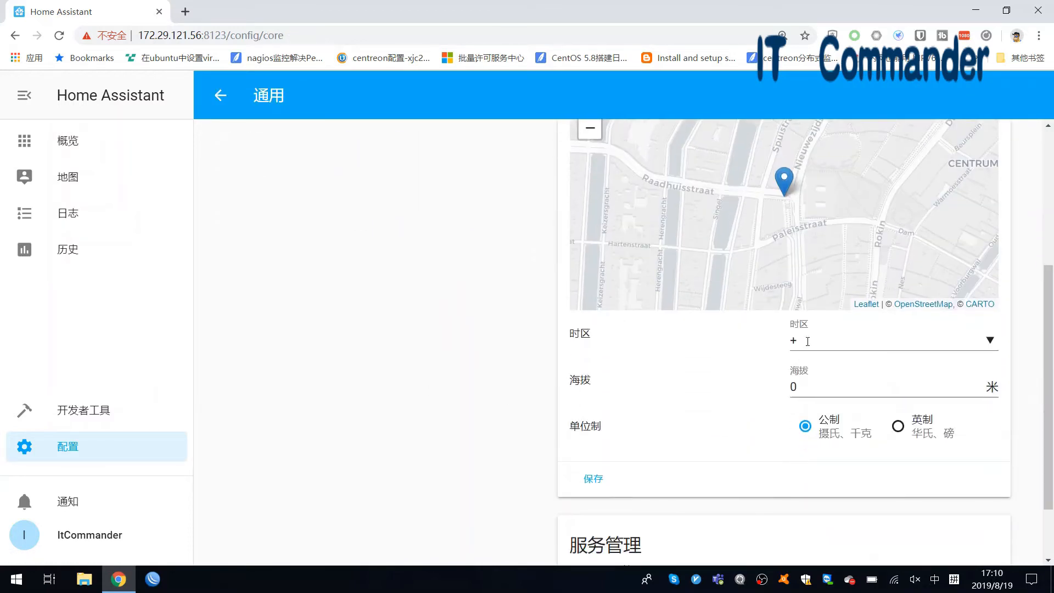
{"action": "left_click", "coordinate": [808, 341]}
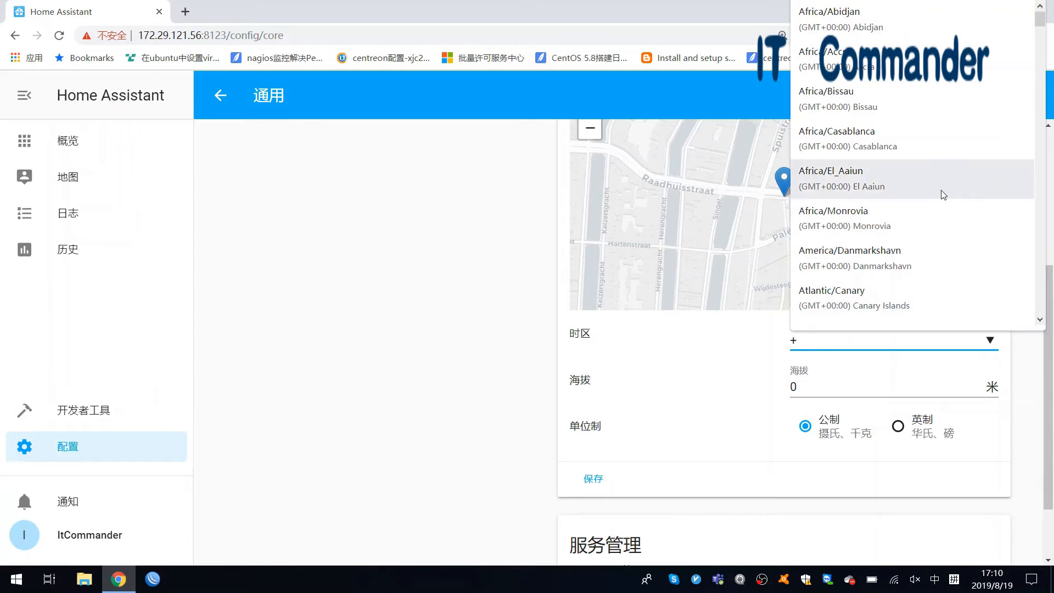
{"action": "left_click_drag", "start_coordinate": [1040, 23], "coordinate": [1041, 228]}
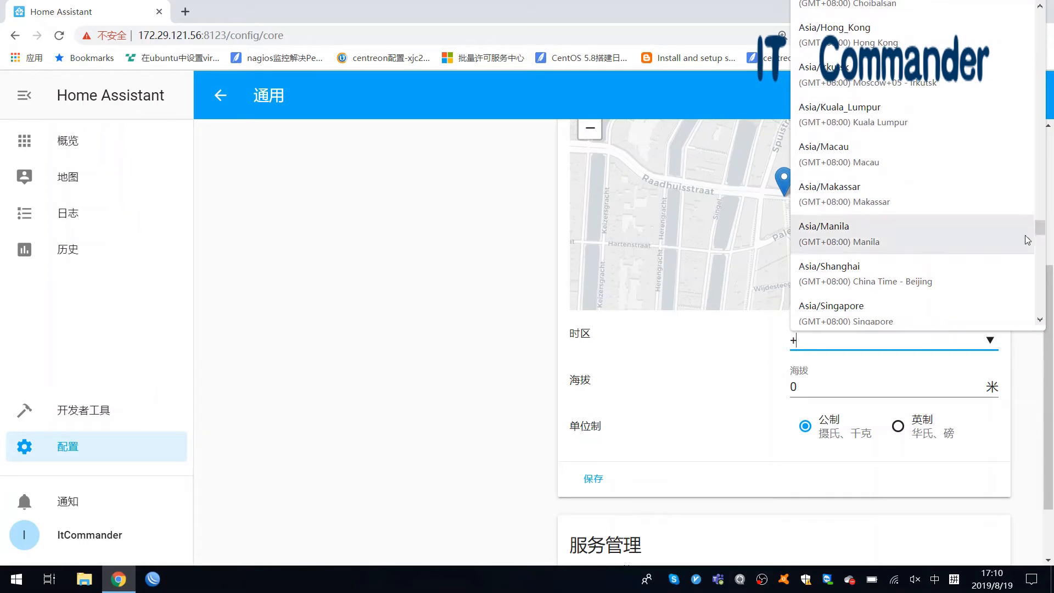
{"action": "left_click", "coordinate": [951, 269]}
{"action": "left_click", "coordinate": [724, 375]}
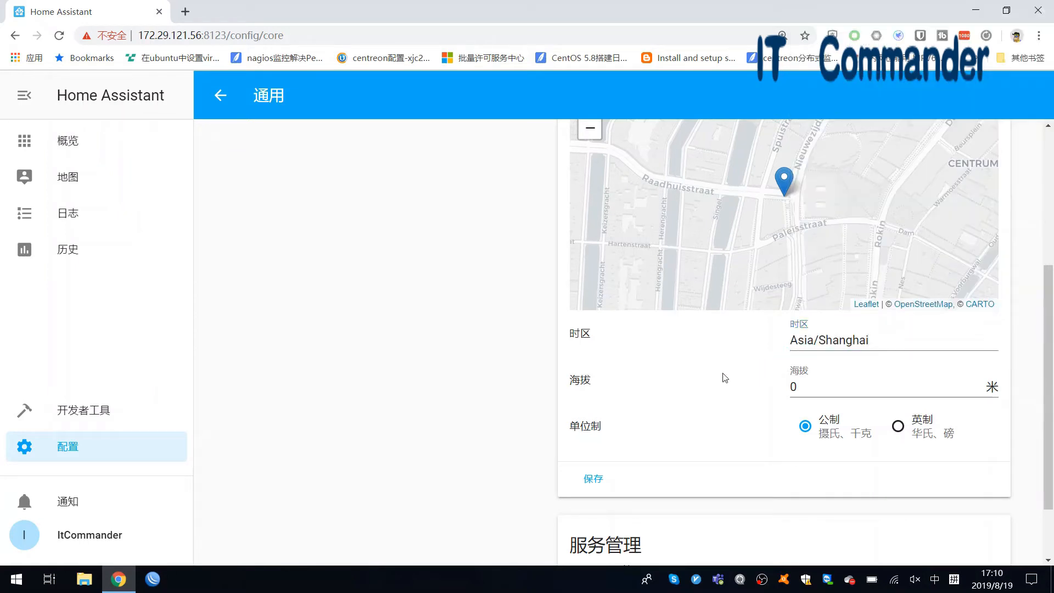
{"action": "left_click", "coordinate": [594, 480]}
{"action": "left_click", "coordinate": [594, 479]}
{"action": "left_click", "coordinate": [103, 142]}
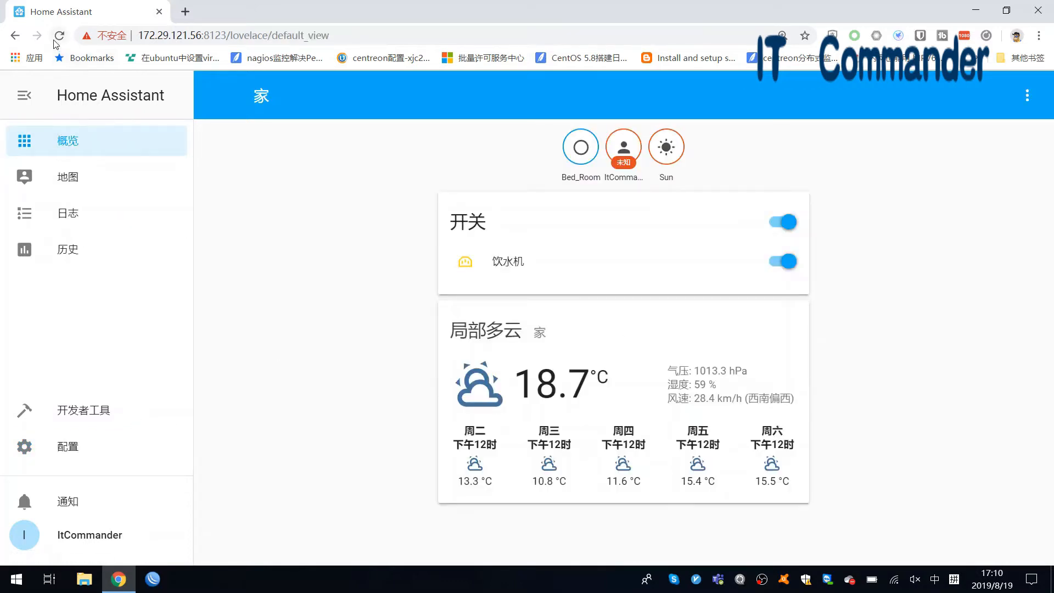
- Launch Xshell from the Start menu search
{"action": "left_click", "coordinate": [23, 581]}
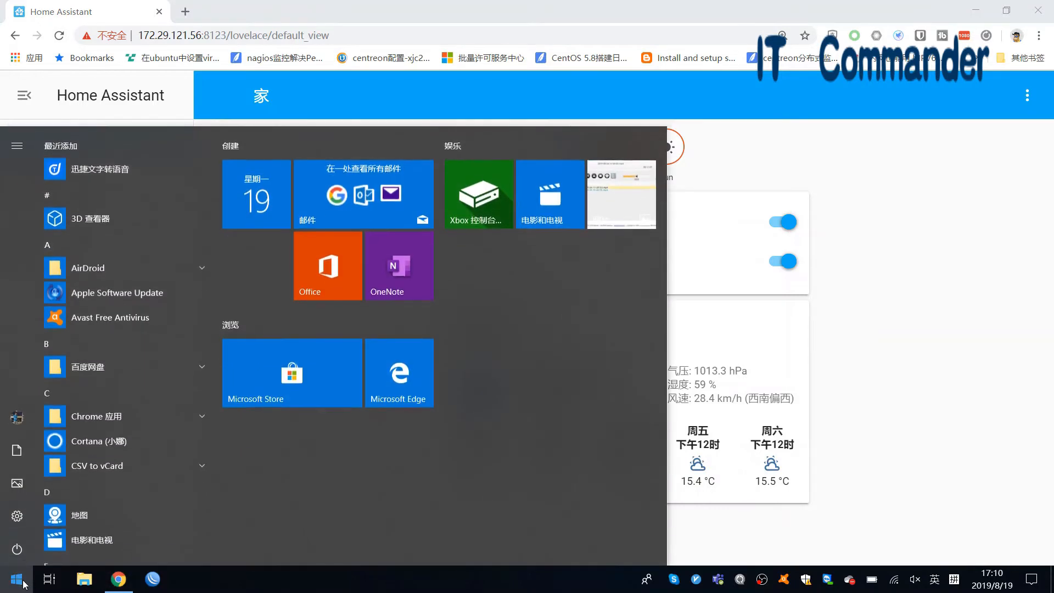
{"action": "type", "text": "xh"}
{"action": "key", "text": "BackSpace"}
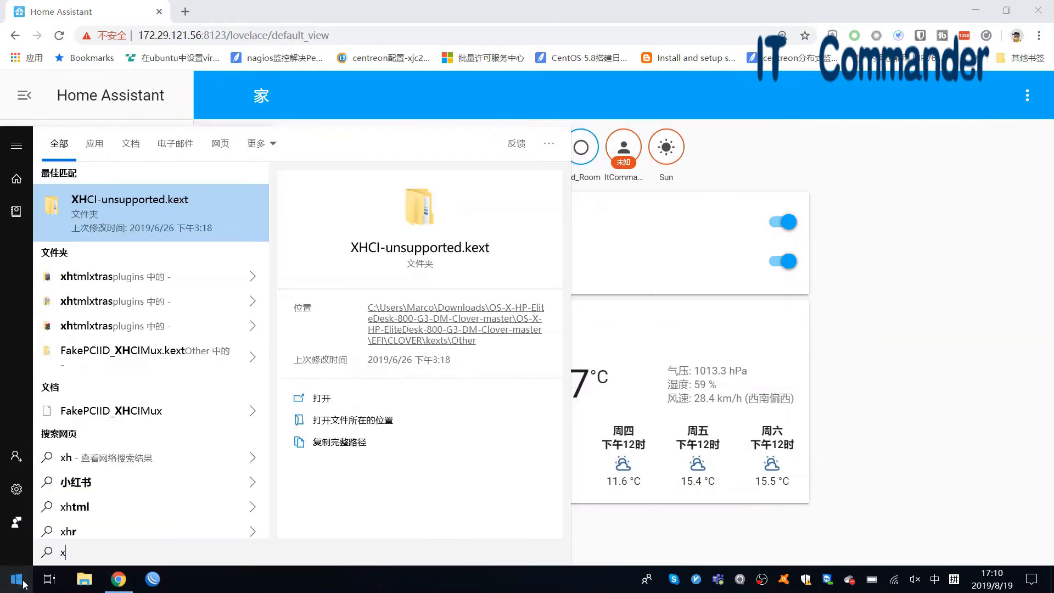
{"action": "key", "text": "shift"}
{"action": "type", "text": "s"}
{"action": "key", "text": "shift"}
{"action": "key", "text": "Return"}
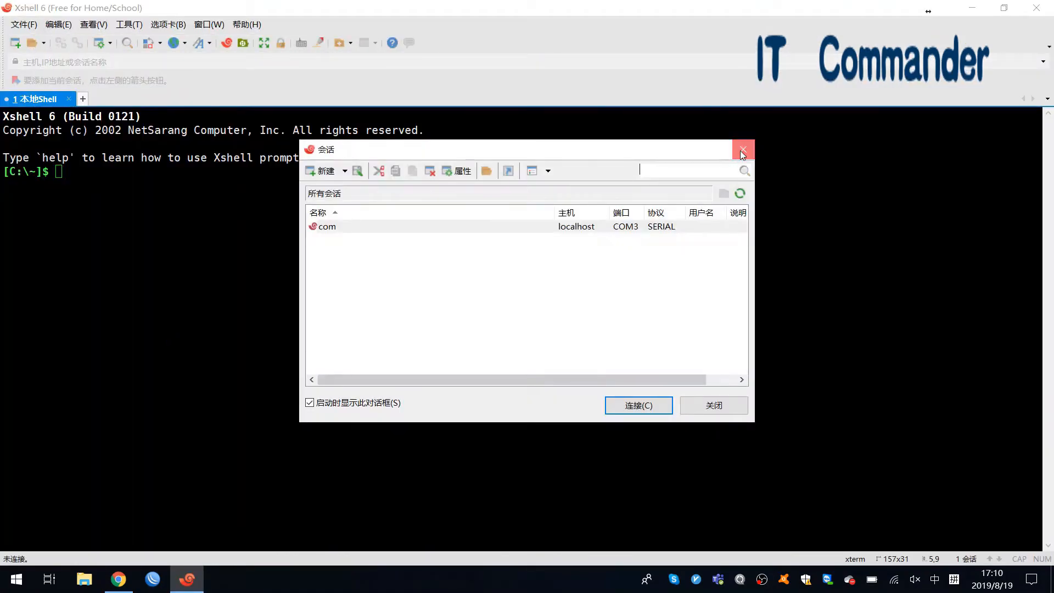
- Close the Sessions dialog and connect over SSH to 172.29.121.56
{"action": "left_click", "coordinate": [742, 149]}
{"action": "left_click", "coordinate": [697, 66]}
{"action": "type", "text": "172.168"}
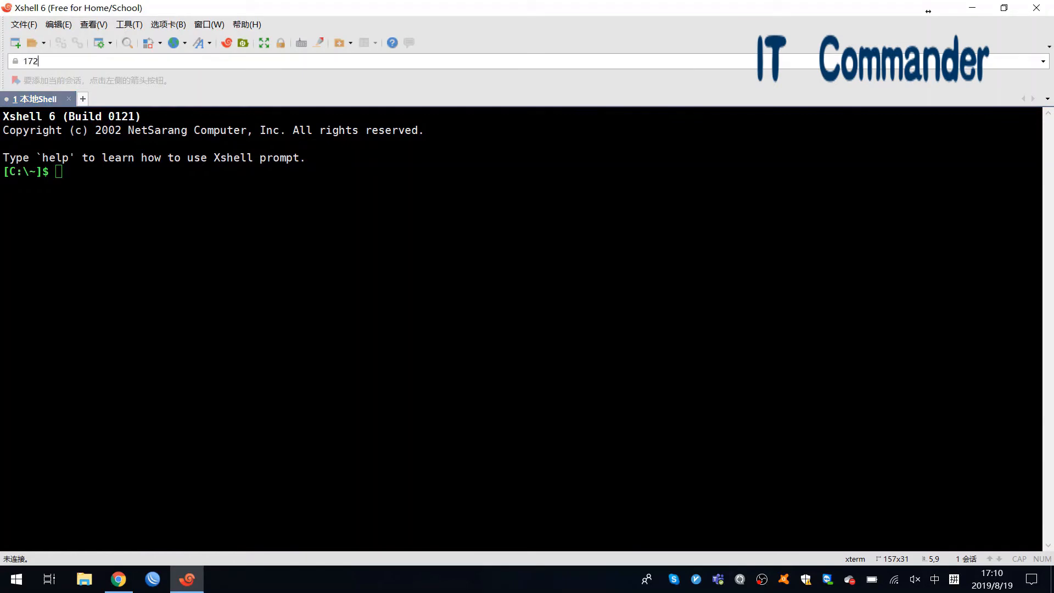
{"action": "key", "text": "BackSpace"}
{"action": "key", "text": "BackSpace"}
{"action": "key", "text": "BackSpace"}
{"action": "type", "text": "29.121.56"}
{"action": "key", "text": "Return"}
- Log in to the Raspberry Pi with its username and account password
{"action": "type", "text": "pi"}
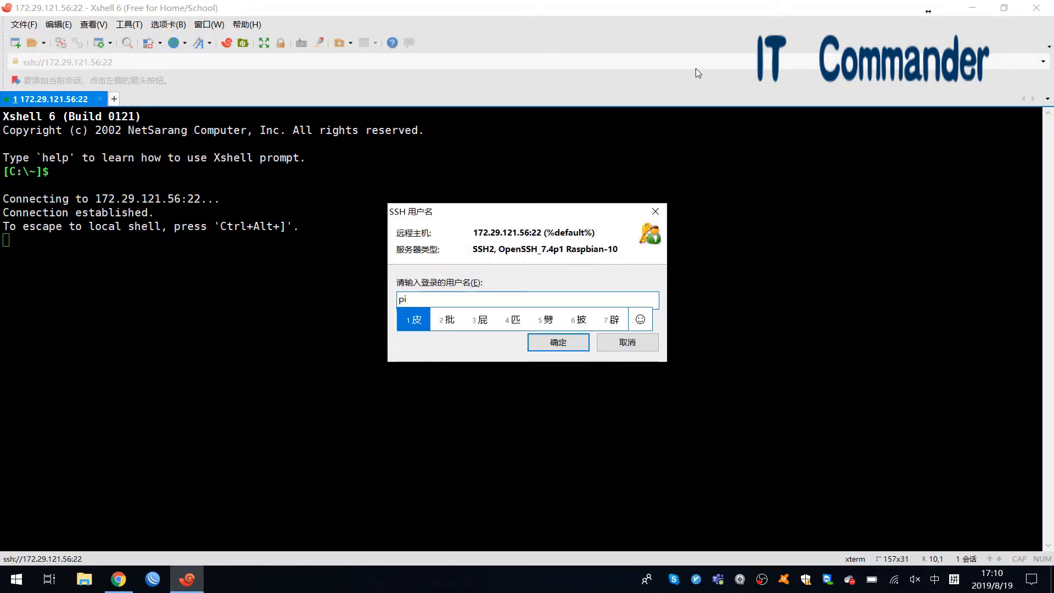
{"action": "key", "text": "Return"}
{"action": "key", "text": "Return"}
{"action": "type", "text": "raspberry"}
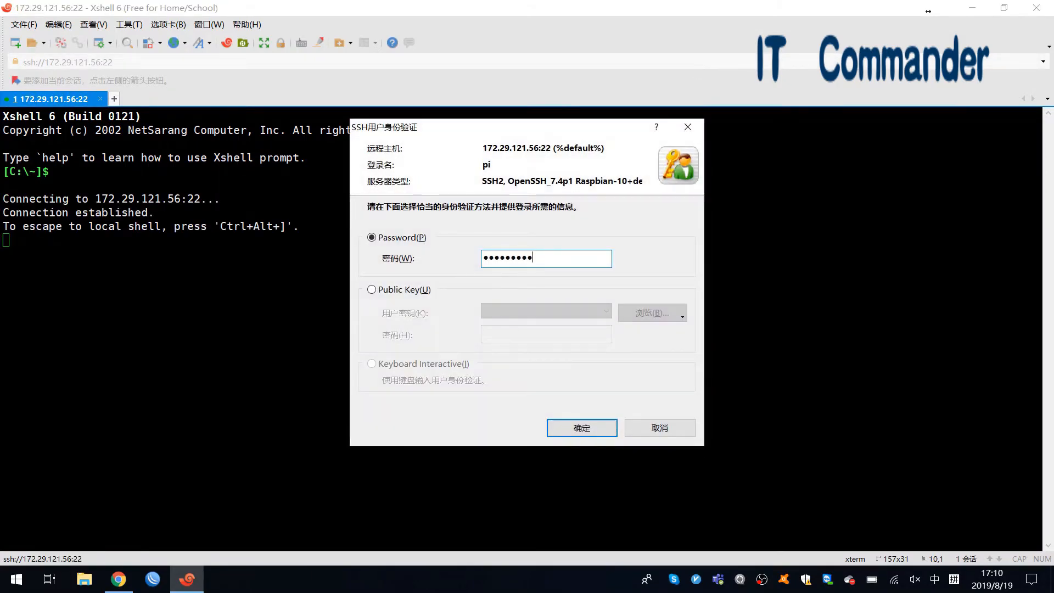
{"action": "key", "text": "Return"}
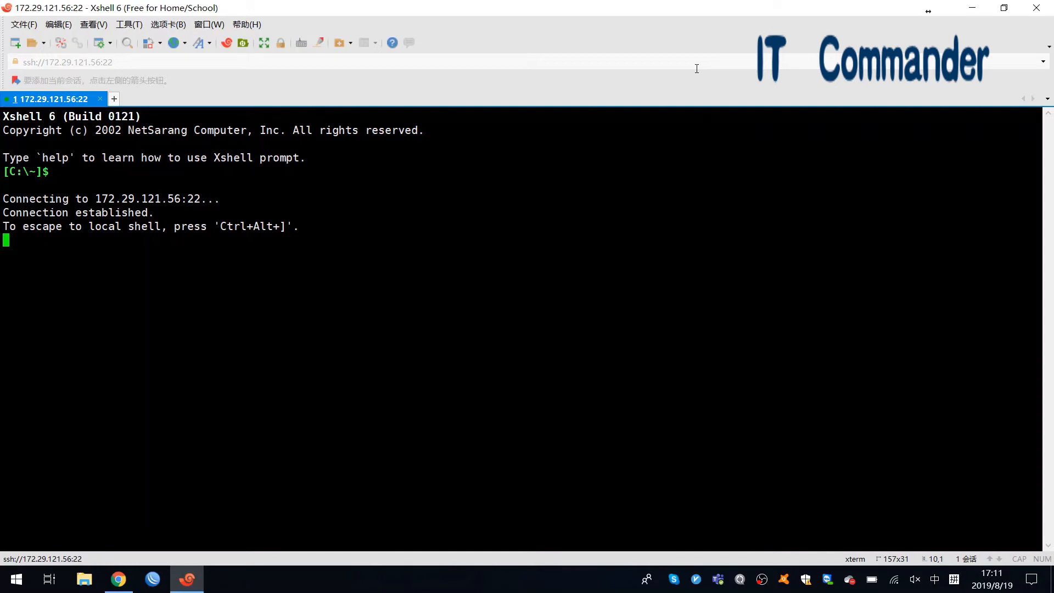
{"action": "type", "text": "raspbe"}
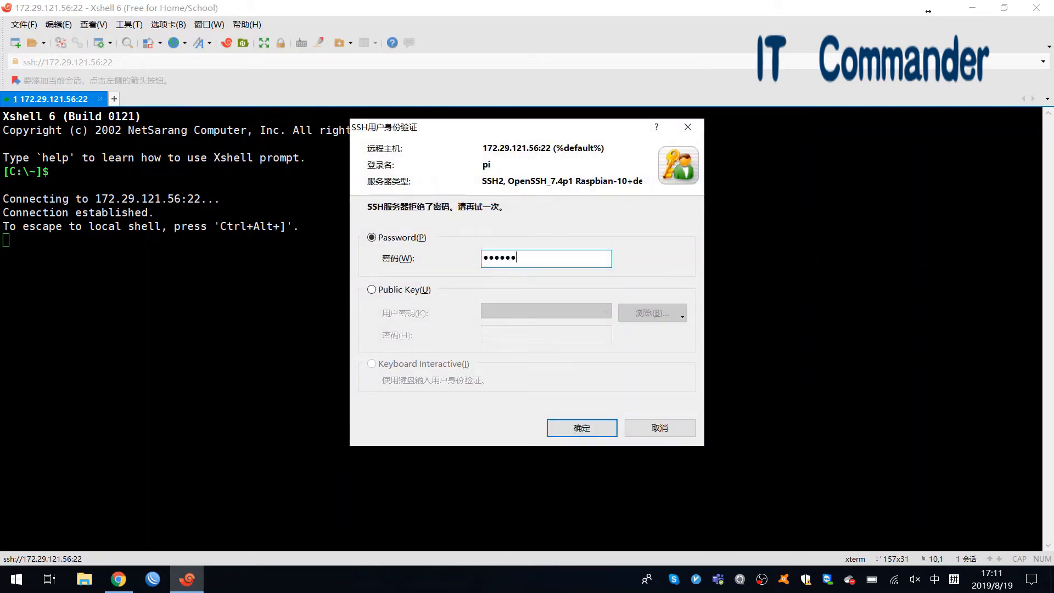
{"action": "type", "text": "rry"}
{"action": "key", "text": "Return"}
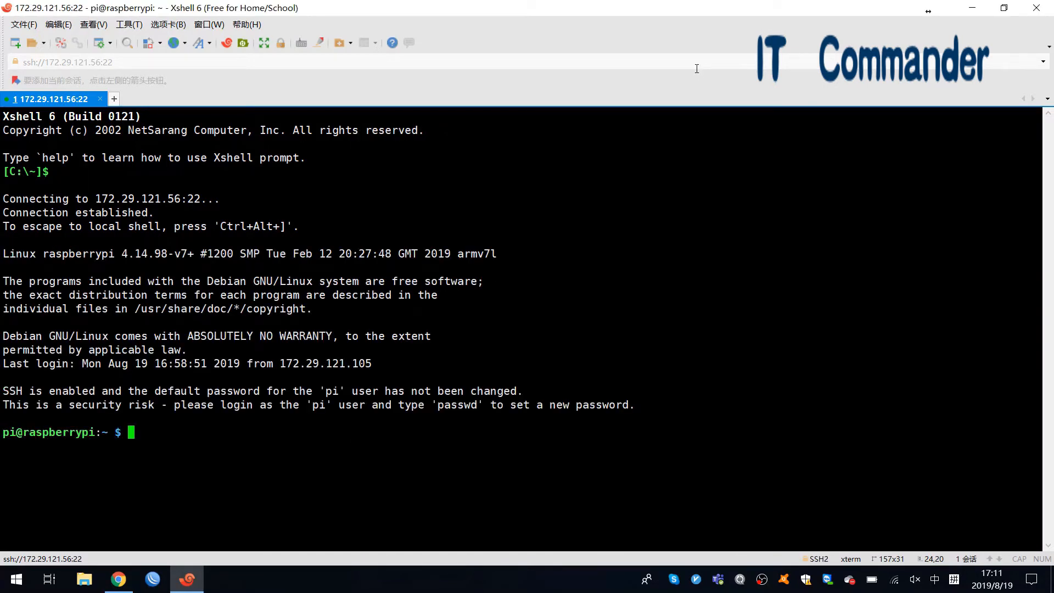
- Run date to check the Pi's current time and time zone
{"action": "type", "text": "da"}
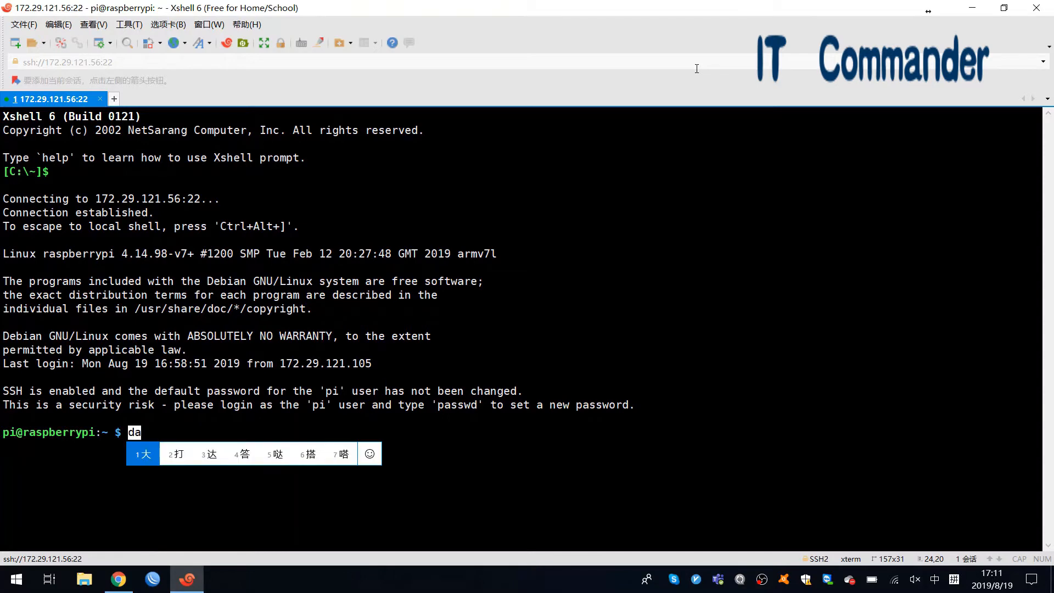
{"action": "key", "text": "shift"}
{"action": "type", "text": "te"}
{"action": "key", "text": "Return"}
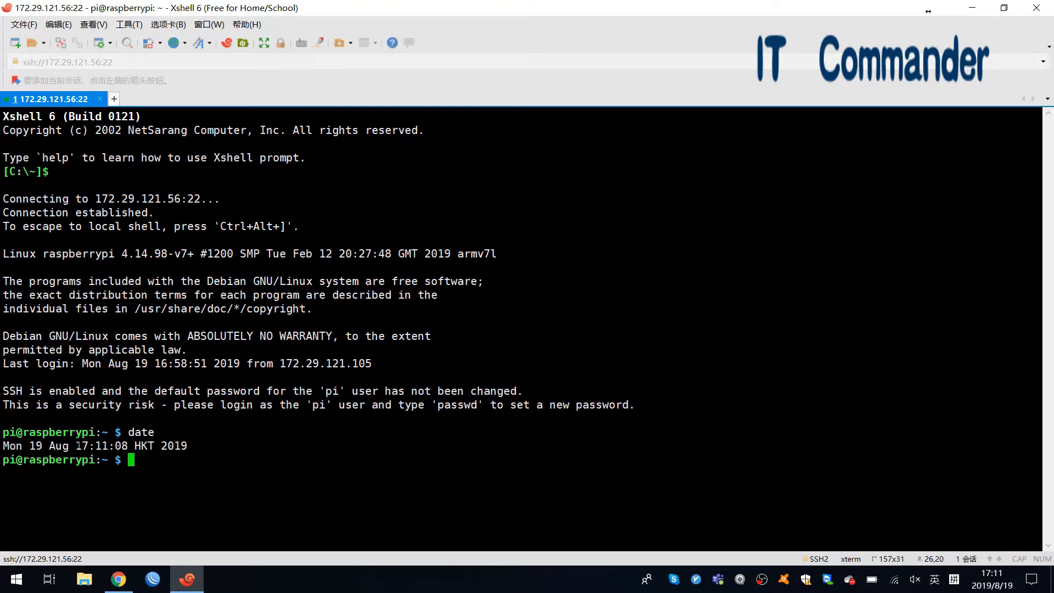
{"action": "left_click_drag", "start_coordinate": [187, 446], "coordinate": [75, 446]}
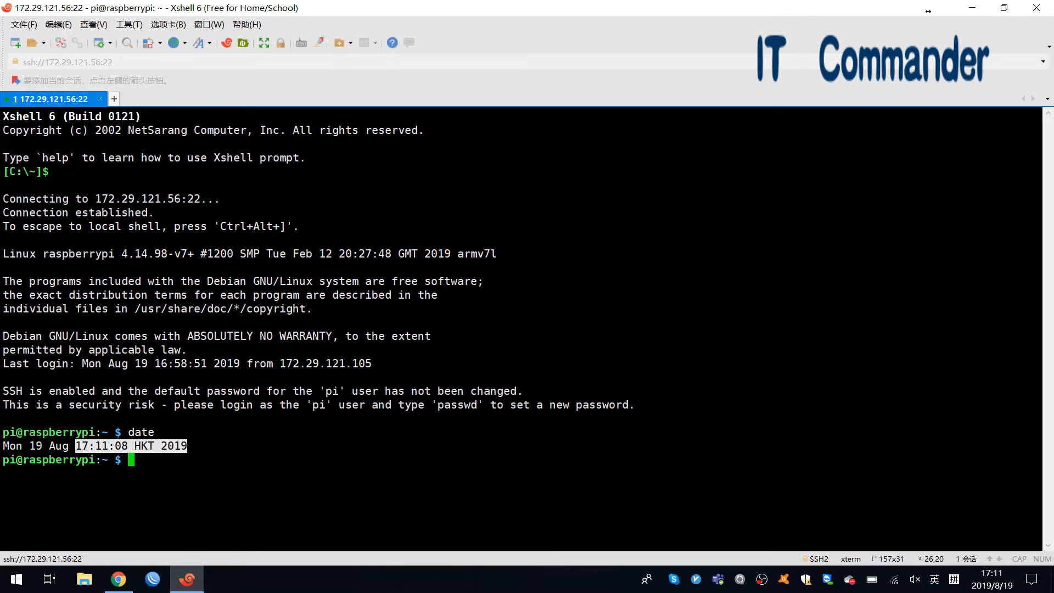
{"action": "left_click", "coordinate": [220, 472]}
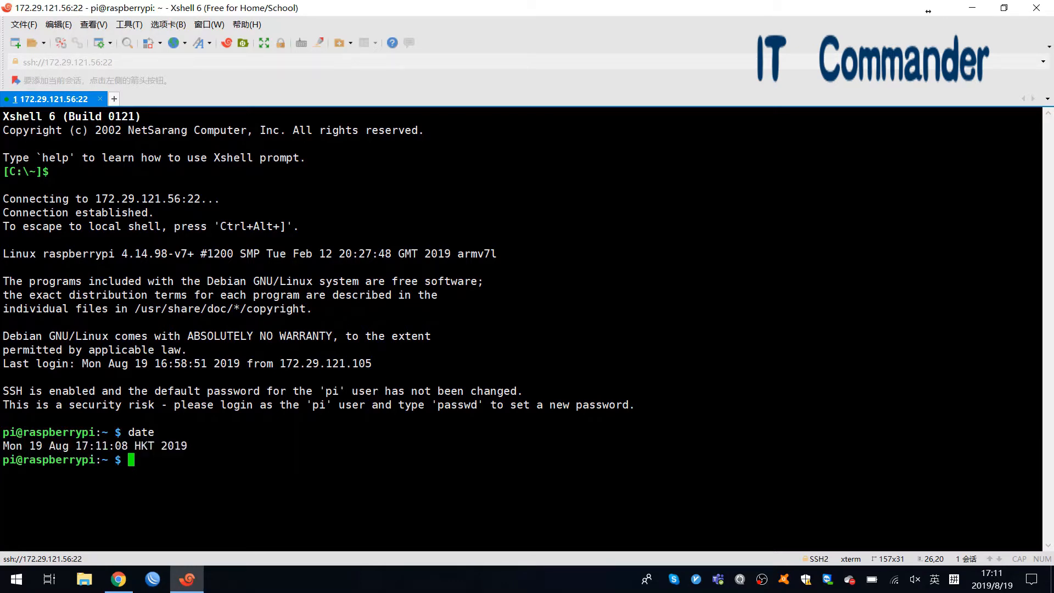
- Run sudo raspi-config and go to Localisation Options > Change Timezone
{"action": "type", "text": "sudo raspic"}
{"action": "key", "text": "BackSpace"}
{"action": "type", "text": "-config"}
{"action": "key", "text": "Return"}
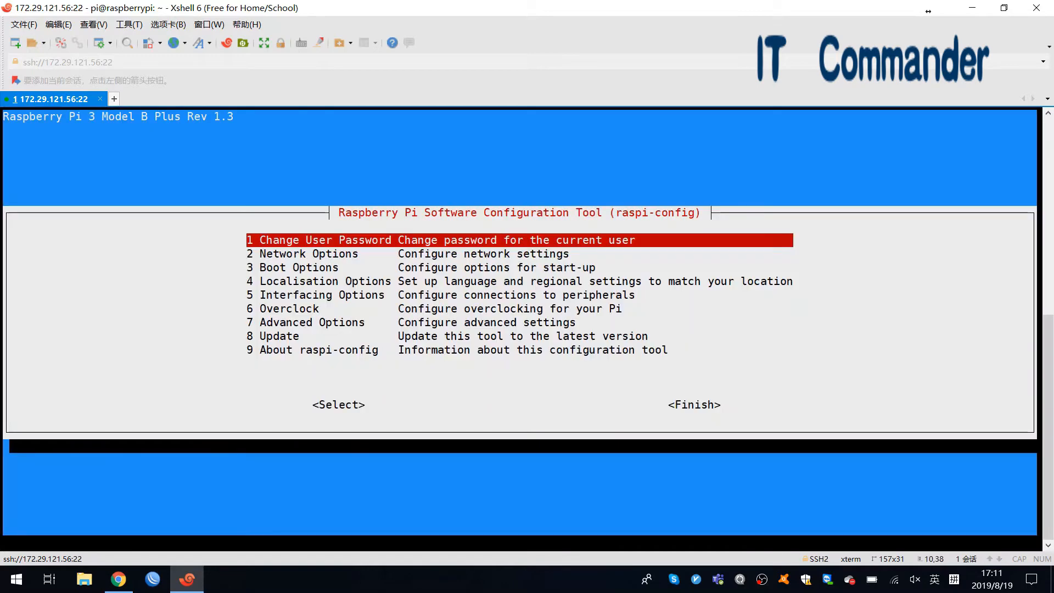
{"action": "key", "text": "Down"}
{"action": "key", "text": "Down"}
{"action": "key", "text": "Down"}
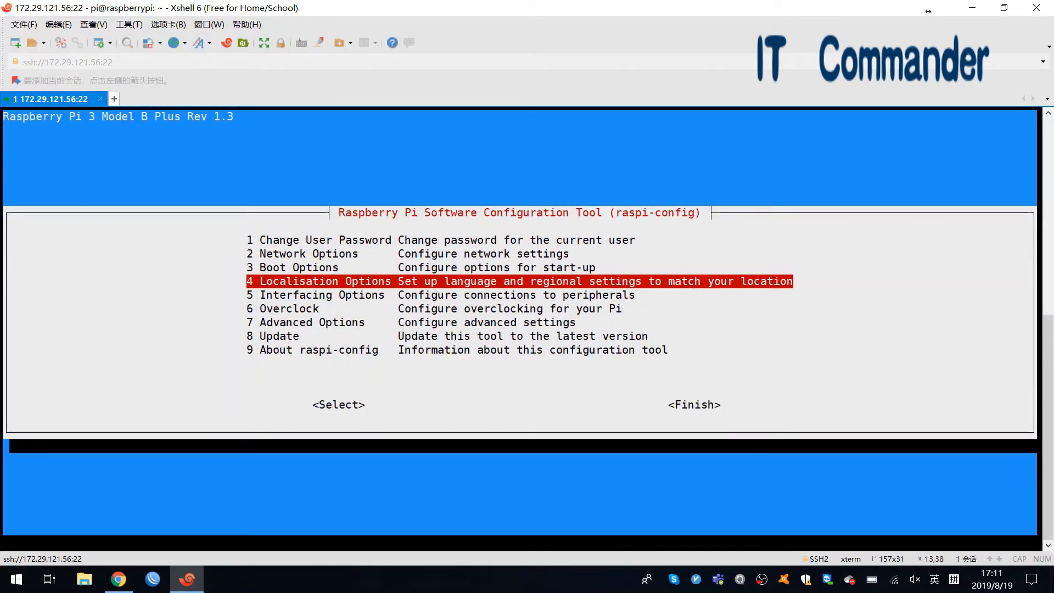
{"action": "key", "text": "Return"}
{"action": "key", "text": "Down"}
{"action": "key", "text": "Down"}
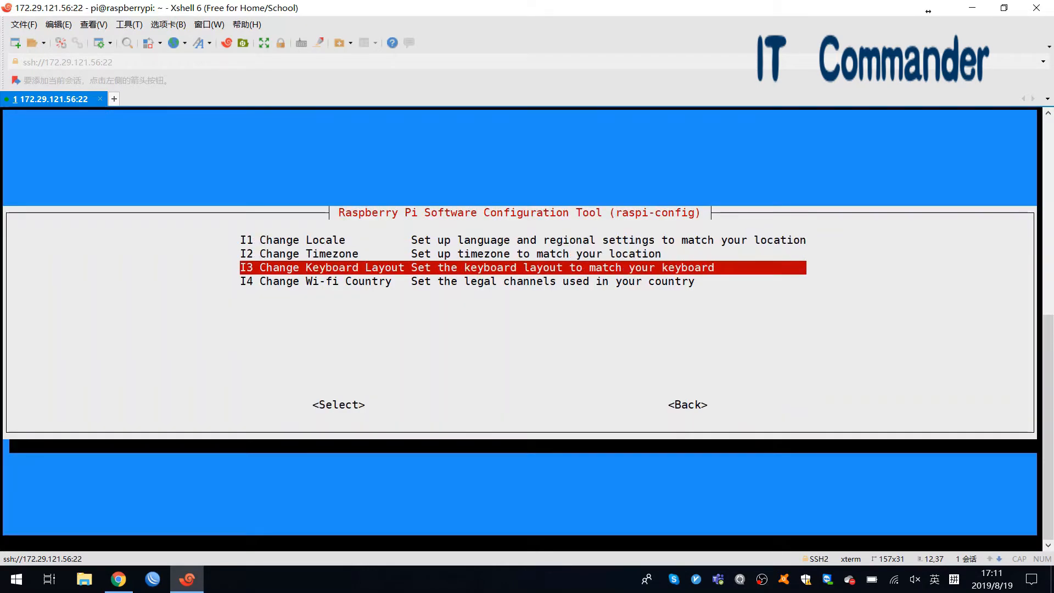
{"action": "key", "text": "Up"}
{"action": "key", "text": "Return"}
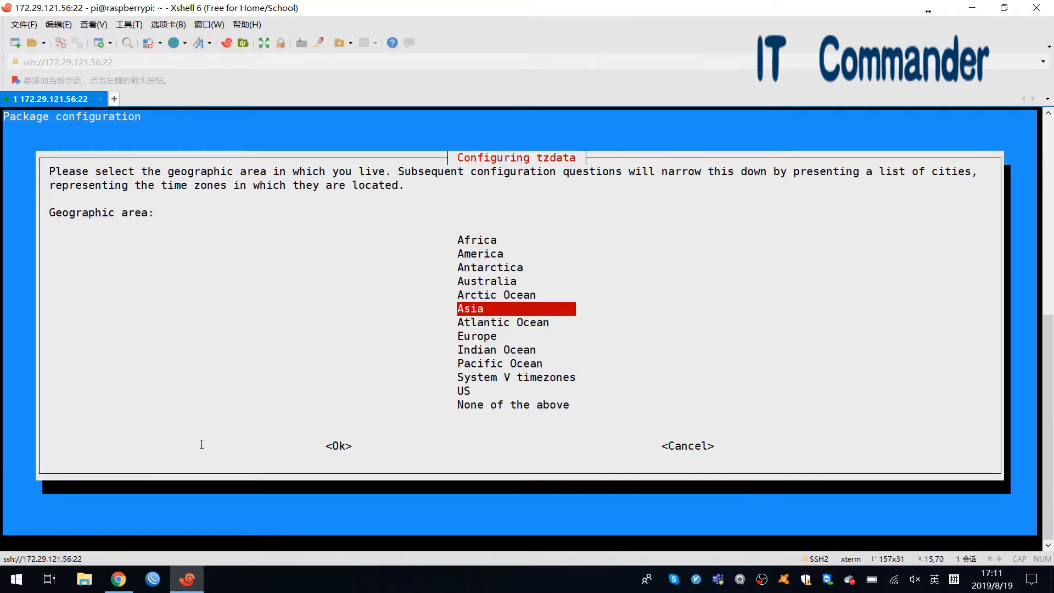
- Choose Asia > Hong Kong as the time zone and finish raspi-config
{"action": "key", "text": "Up"}
{"action": "key", "text": "Down"}
{"action": "key", "text": "Down"}
{"action": "key", "text": "Up"}
{"action": "key", "text": "Return"}
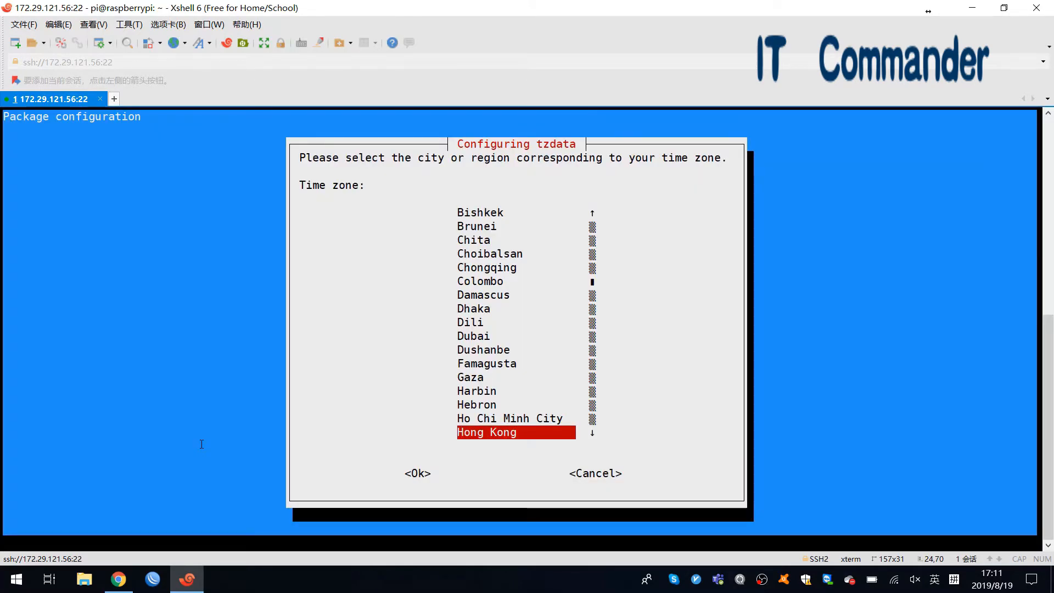
{"action": "key", "text": "Return"}
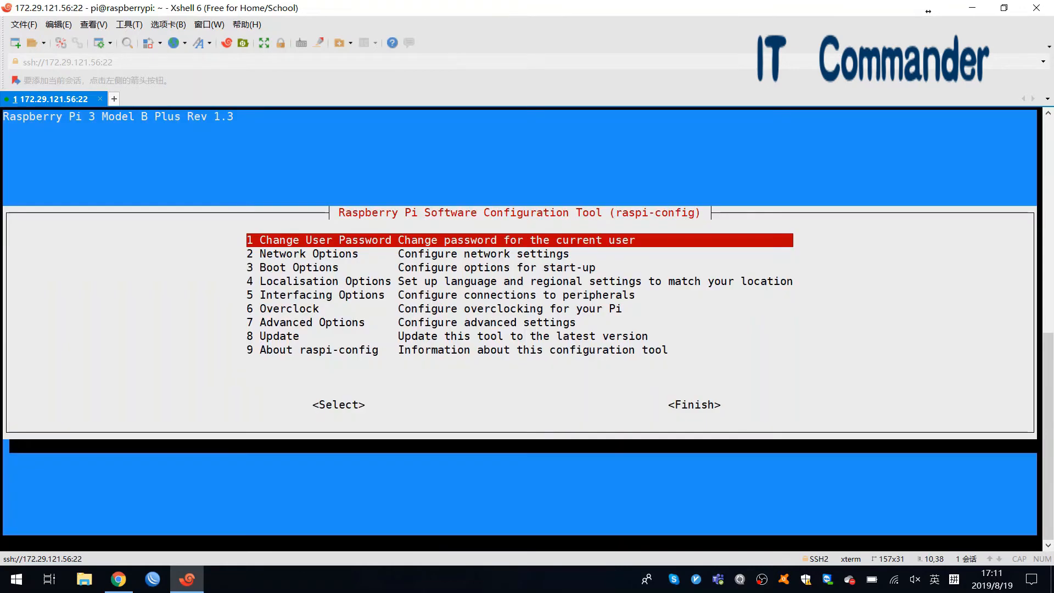
{"action": "key", "text": "Tab"}
{"action": "key", "text": "Tab"}
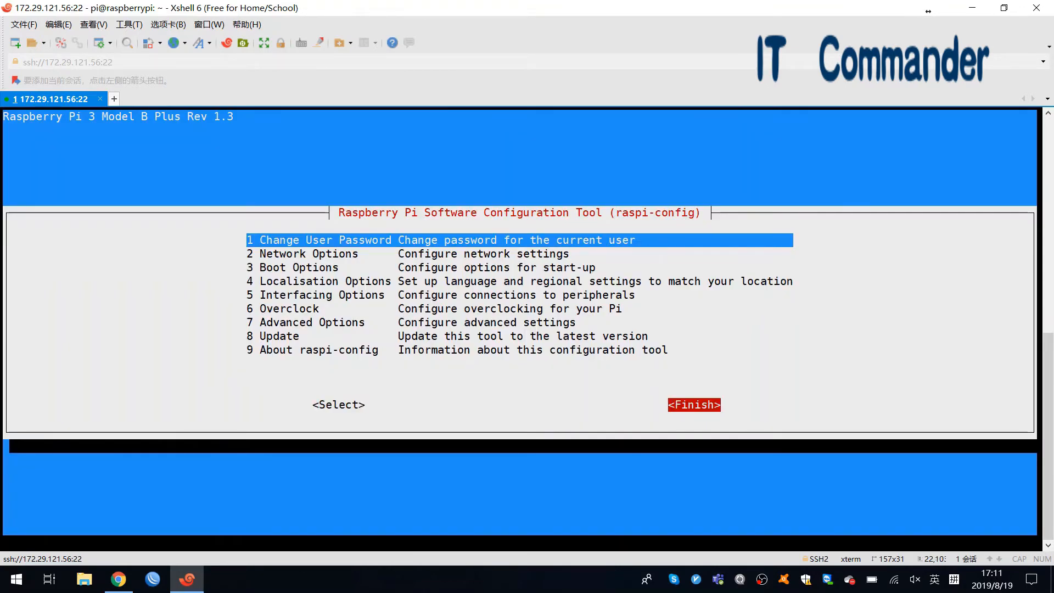
{"action": "key", "text": "Return"}
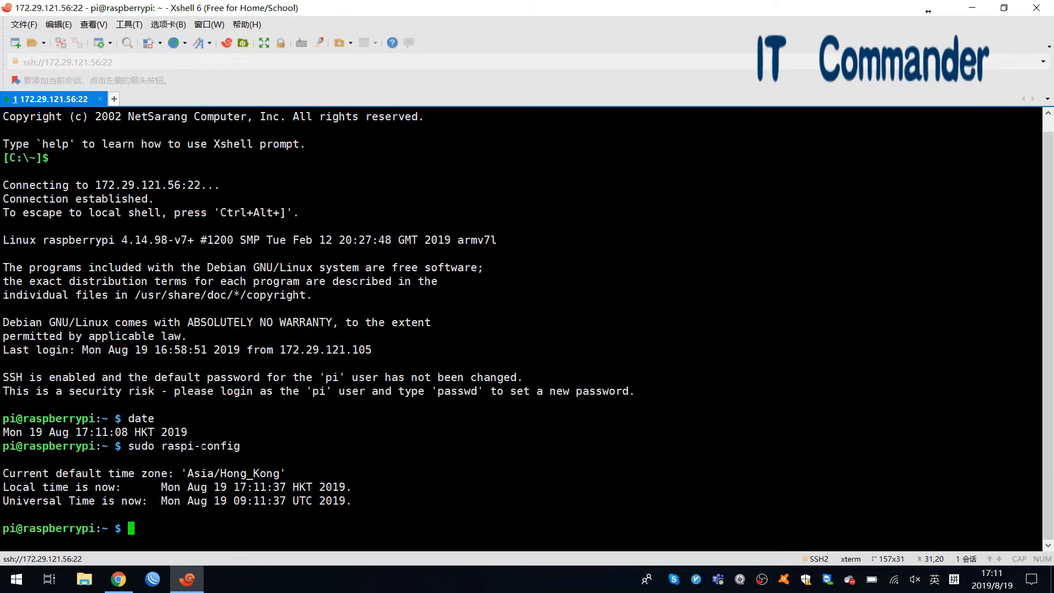
- Confirm date shows HKT, run sudo systemctl restart hass, and switch to Chrome's Home Assistant
{"action": "type", "text": "date"}
{"action": "key", "text": "Return"}
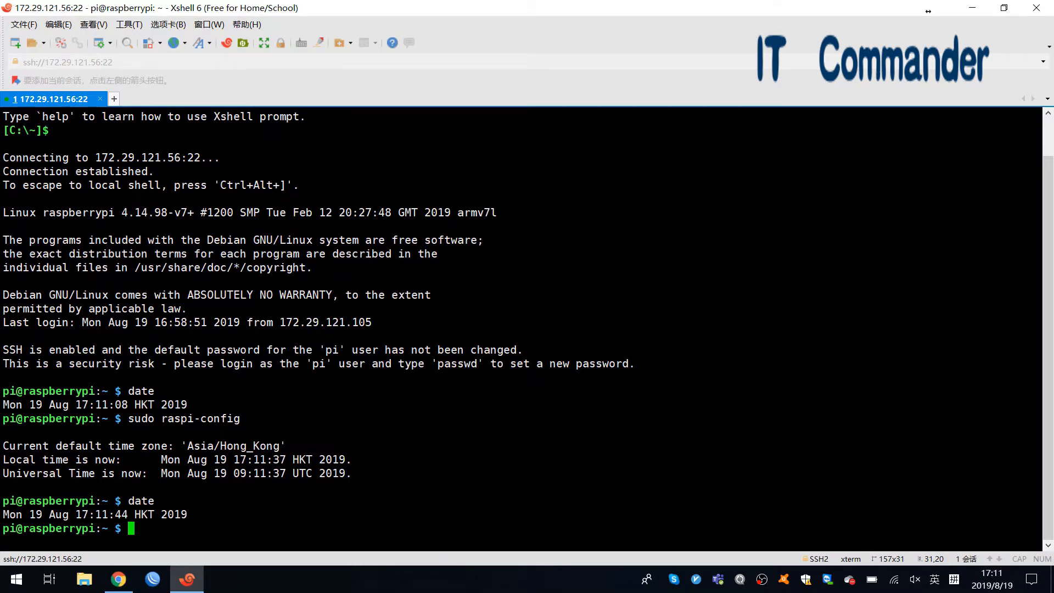
{"action": "type", "text": "sudo systemctl re"}
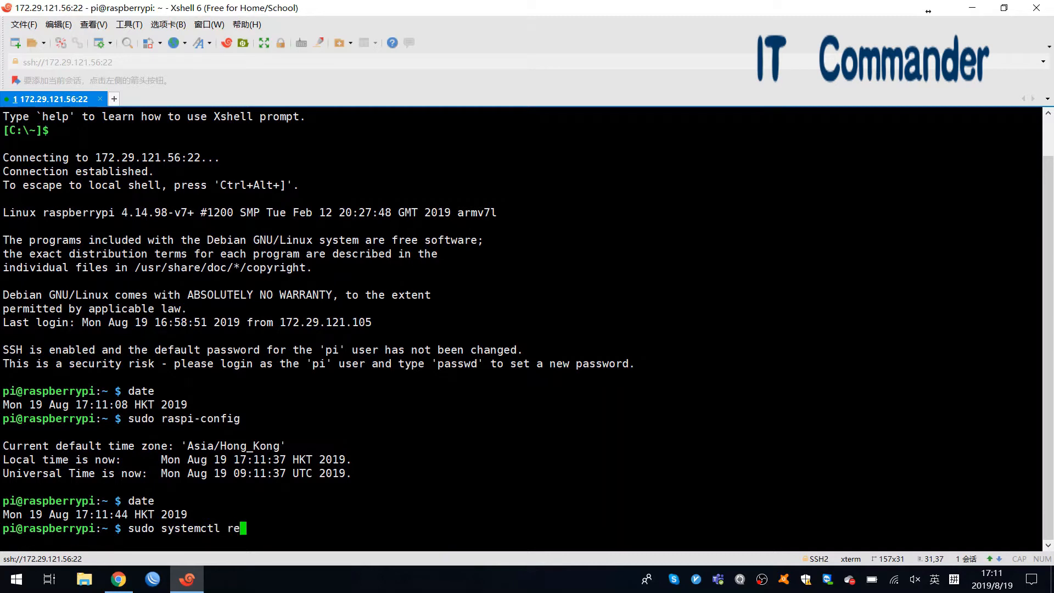
{"action": "type", "text": "start hass"}
{"action": "key", "text": "Return"}
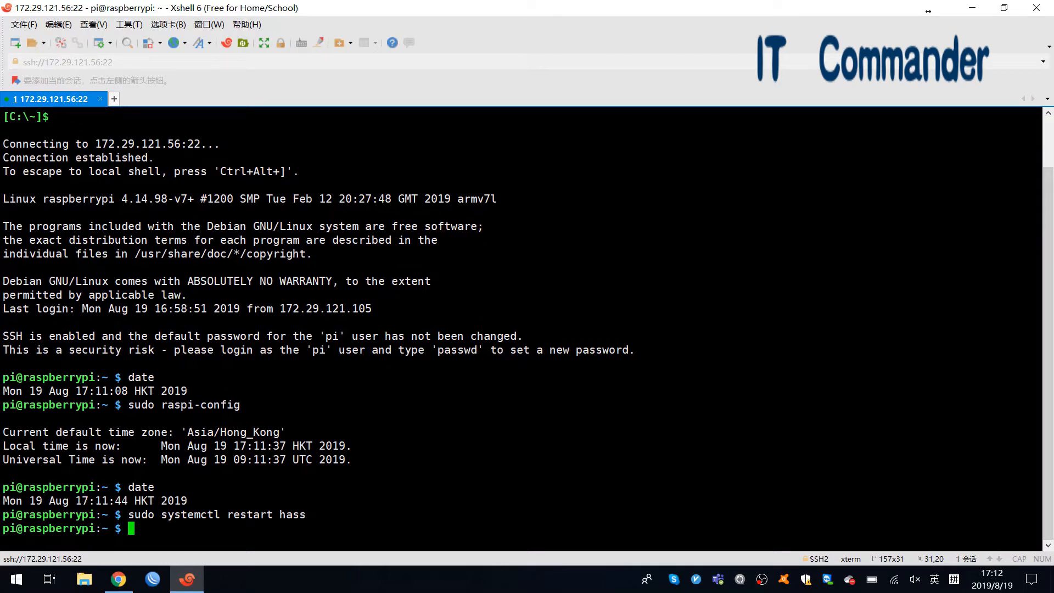
{"action": "left_click", "coordinate": [118, 580]}
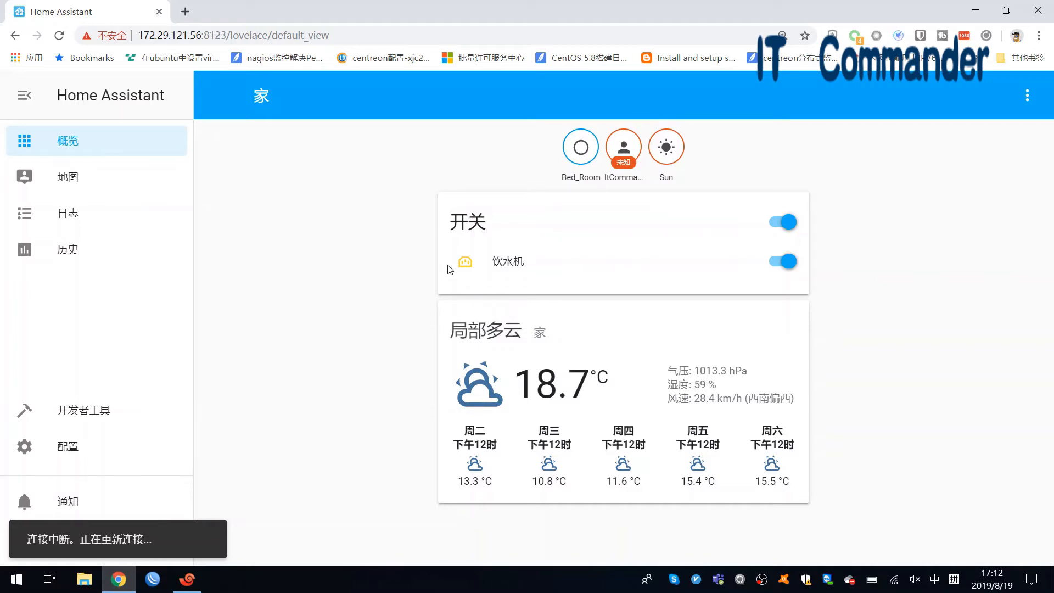
- Reload Chrome until Home Assistant returns, then go to 配置 > 自动化
{"action": "left_click", "coordinate": [59, 36]}
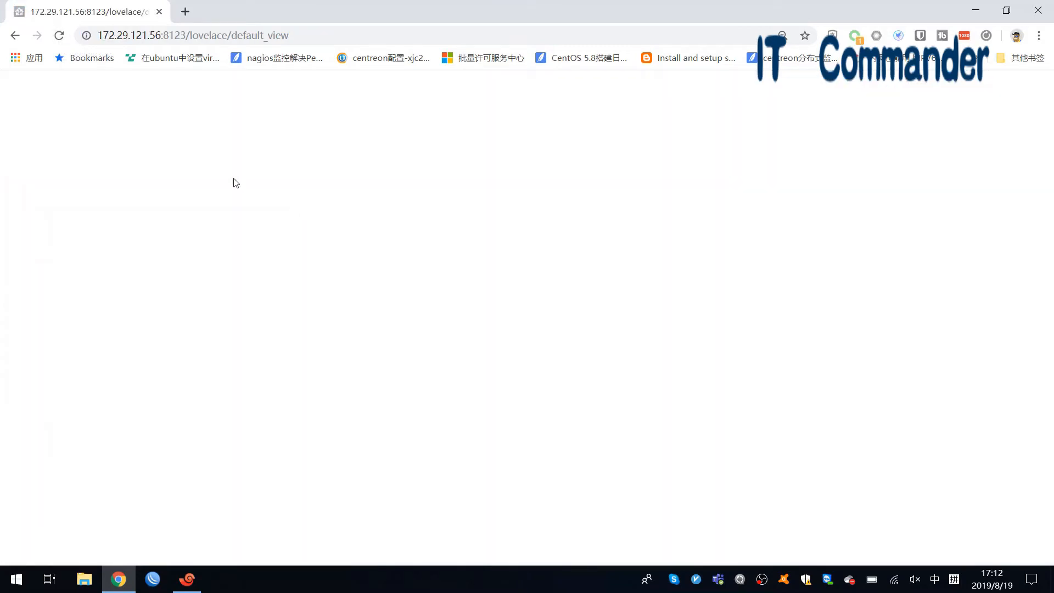
{"action": "left_click", "coordinate": [59, 36]}
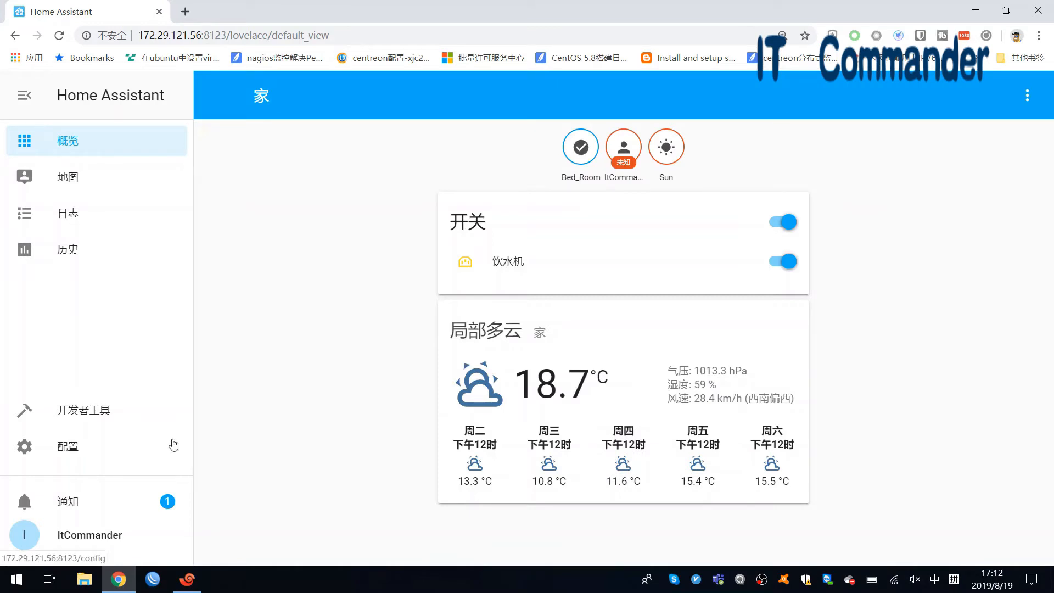
{"action": "left_click", "coordinate": [106, 453]}
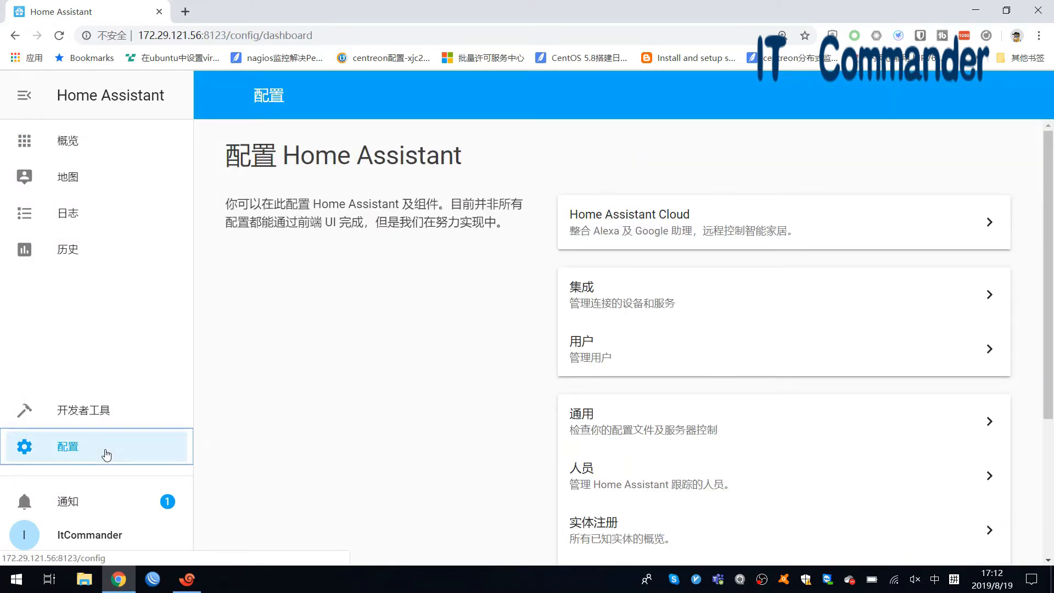
{"action": "scroll", "coordinate": [416, 435], "scroll_direction": "down", "scroll_amount": 2}
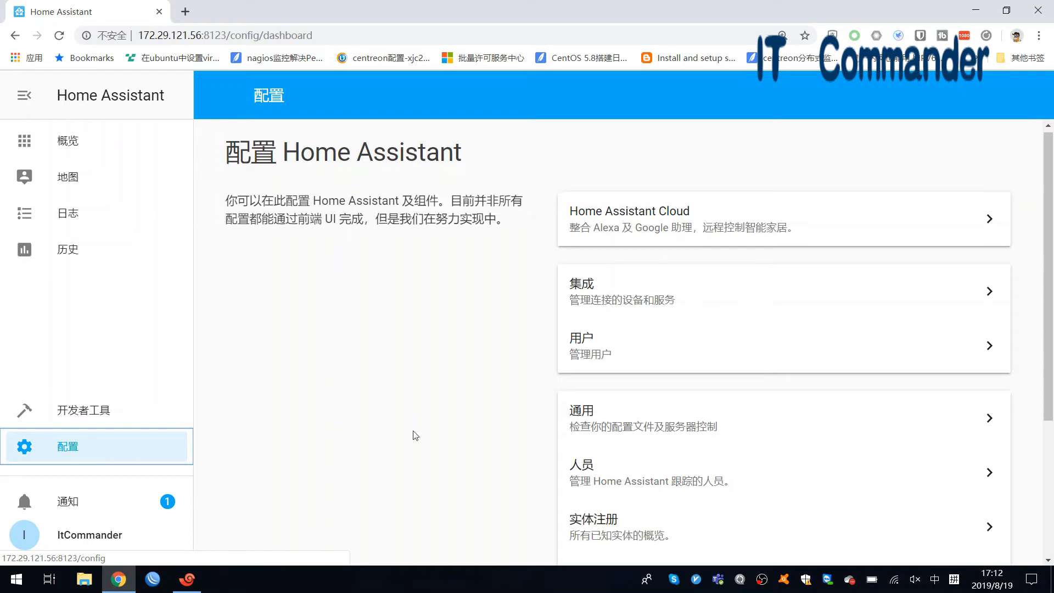
{"action": "scroll", "coordinate": [415, 436], "scroll_direction": "down", "scroll_amount": 1}
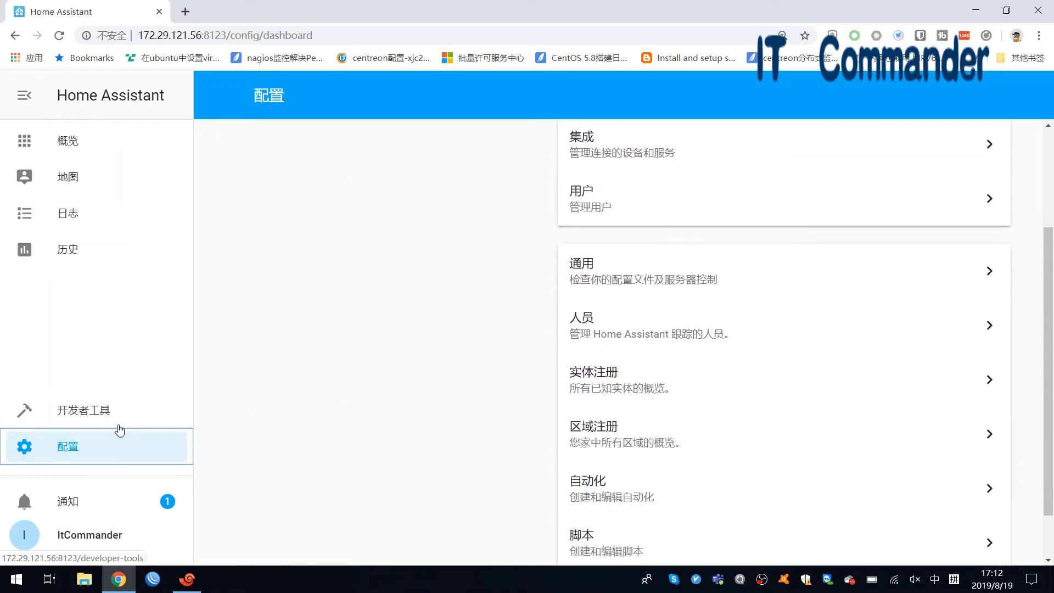
{"action": "left_click", "coordinate": [593, 497]}
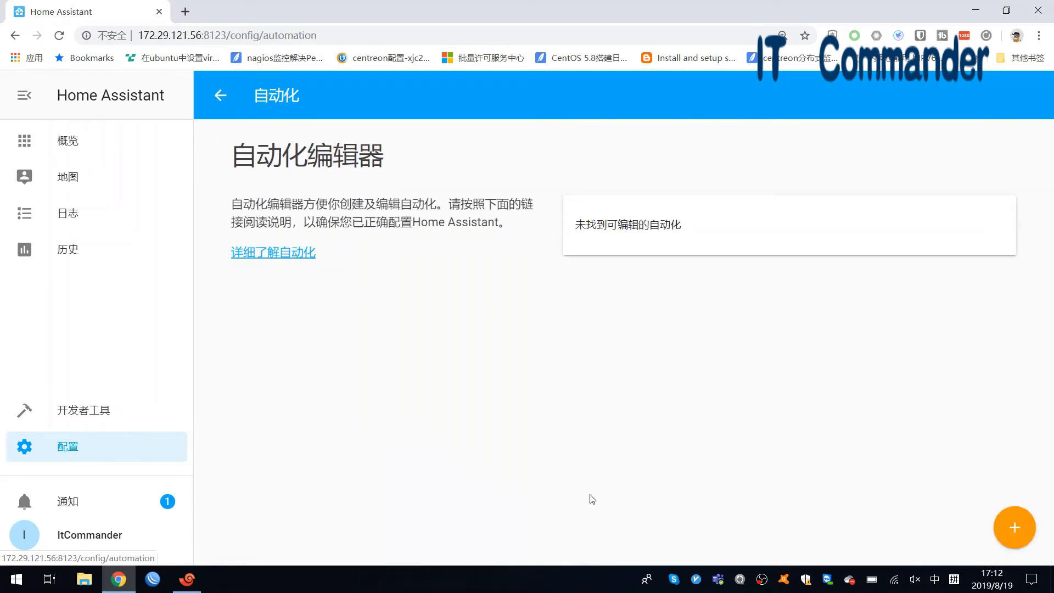
- Create a new automation and replace its default name with 定时关机
{"action": "left_click", "coordinate": [1015, 527]}
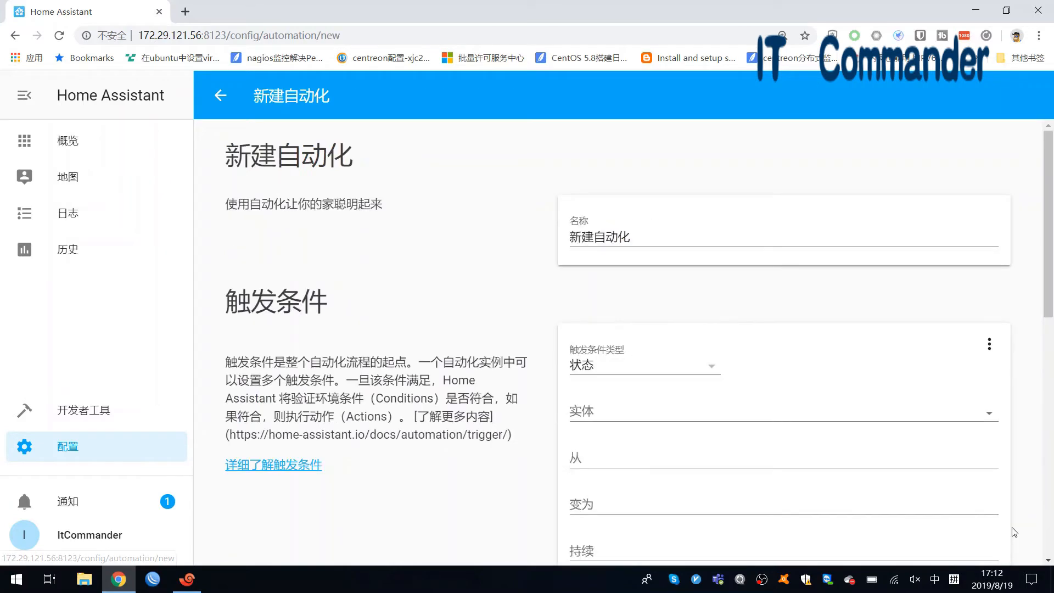
{"action": "scroll", "coordinate": [544, 295], "scroll_direction": "down", "scroll_amount": 2}
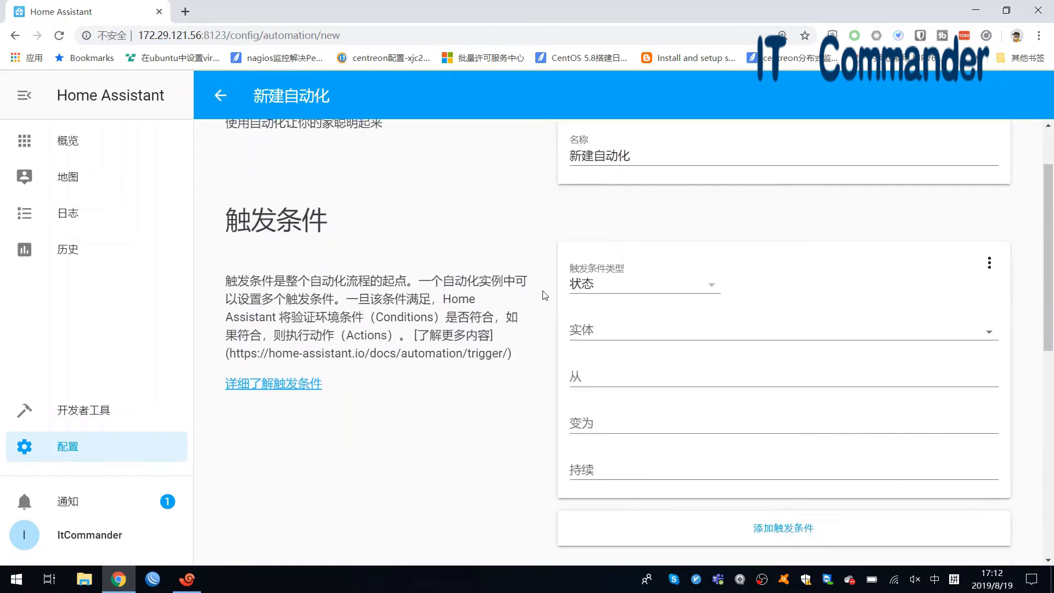
{"action": "scroll", "coordinate": [544, 295], "scroll_direction": "up", "scroll_amount": 2}
{"action": "left_click_drag", "start_coordinate": [648, 236], "coordinate": [450, 250]}
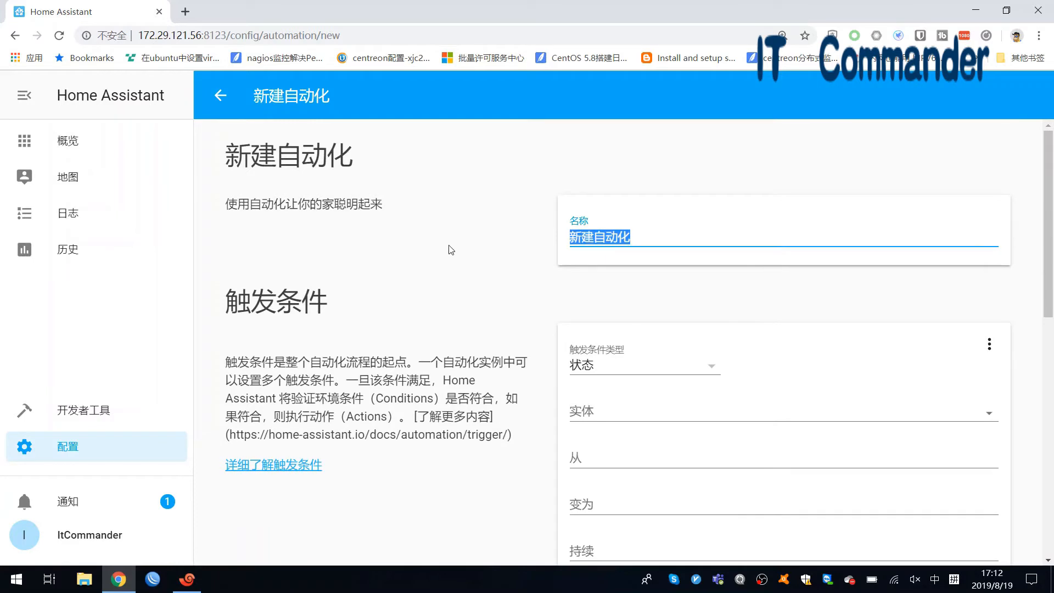
{"action": "type", "text": "dingshikaj"}
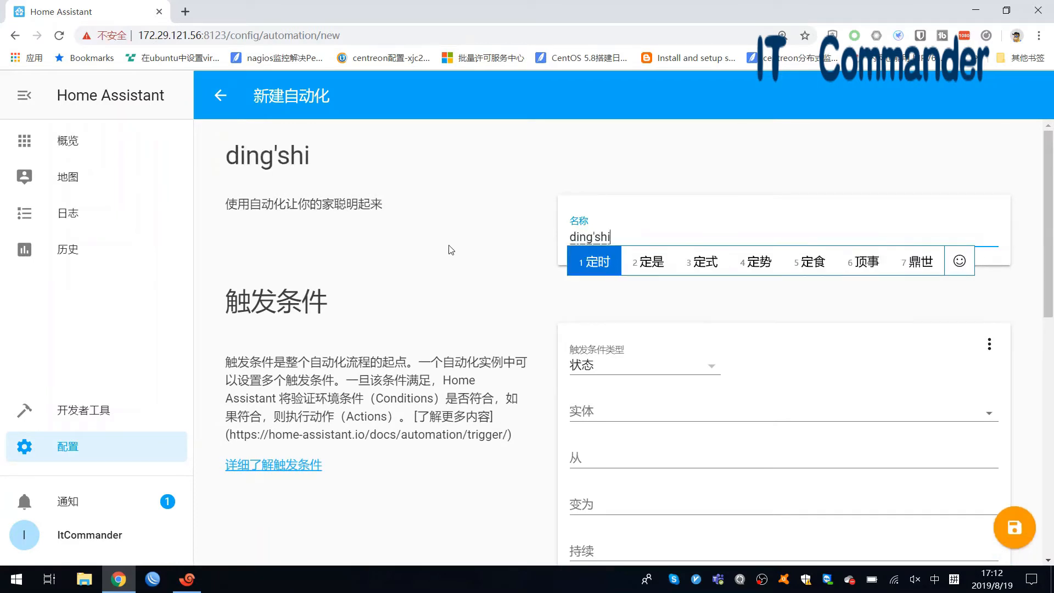
{"action": "key", "text": "BackSpace"}
{"action": "key", "text": "BackSpace"}
{"action": "key", "text": "BackSpace"}
{"action": "type", "text": "guan"}
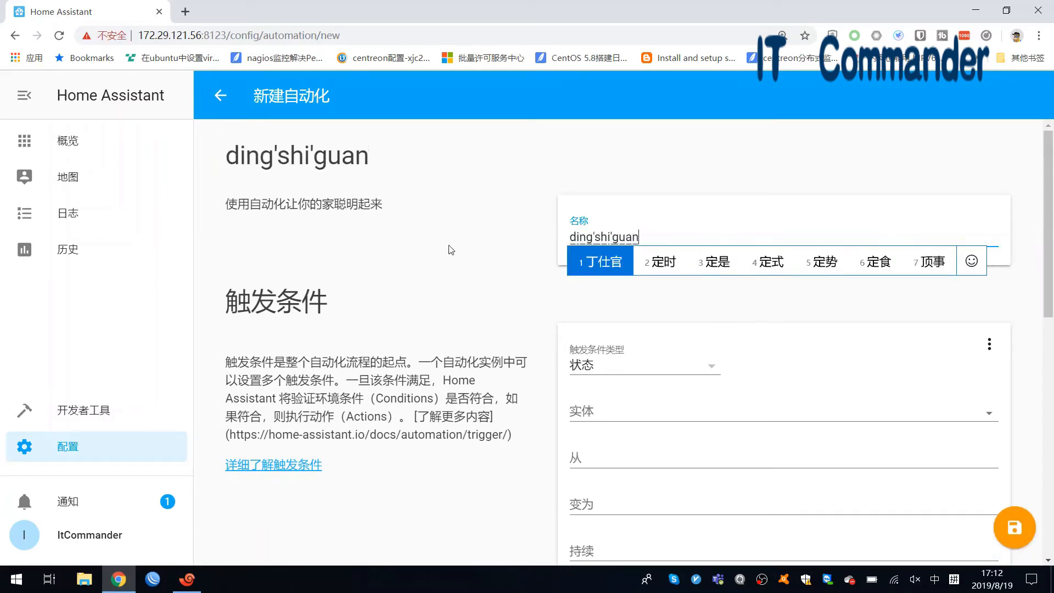
{"action": "type", "text": "ji"}
{"action": "key", "text": "space"}
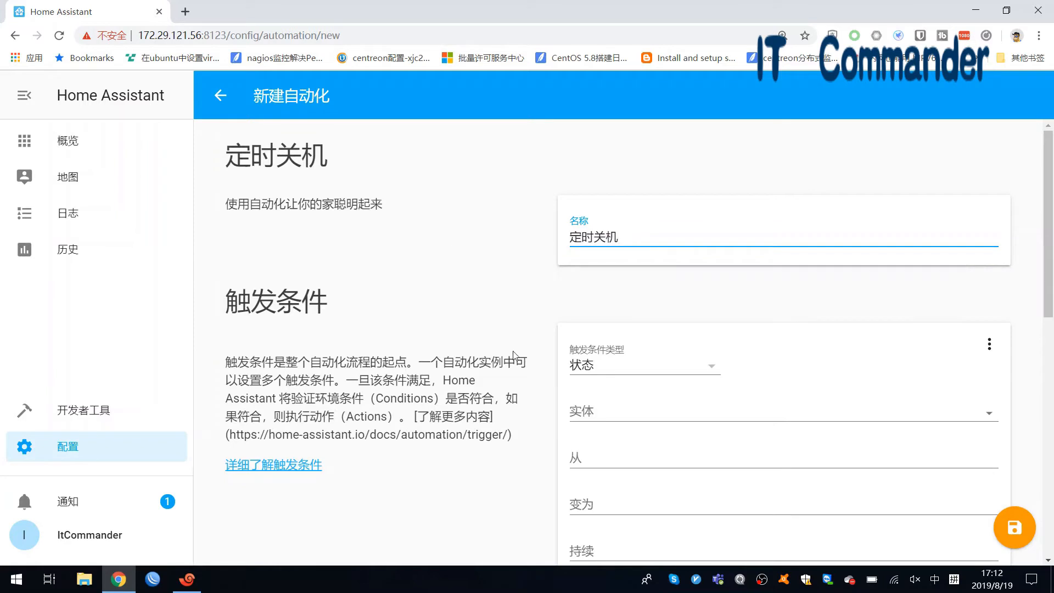
{"action": "scroll", "coordinate": [514, 356], "scroll_direction": "down", "scroll_amount": 3}
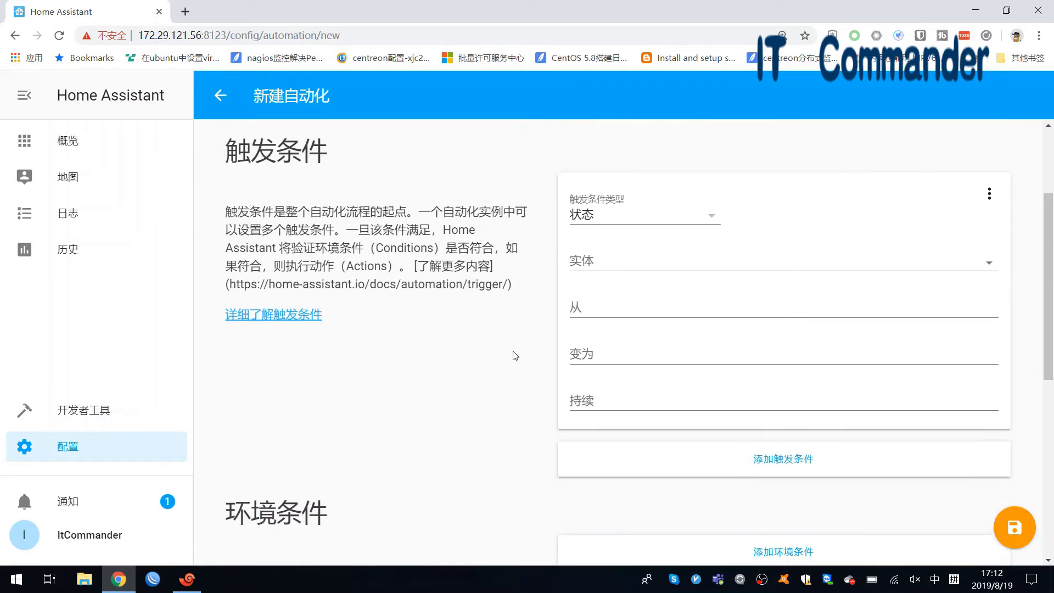
- Switch the trigger type from 状态 to 时间 and set it to 17:15:00
{"action": "left_click", "coordinate": [647, 220]}
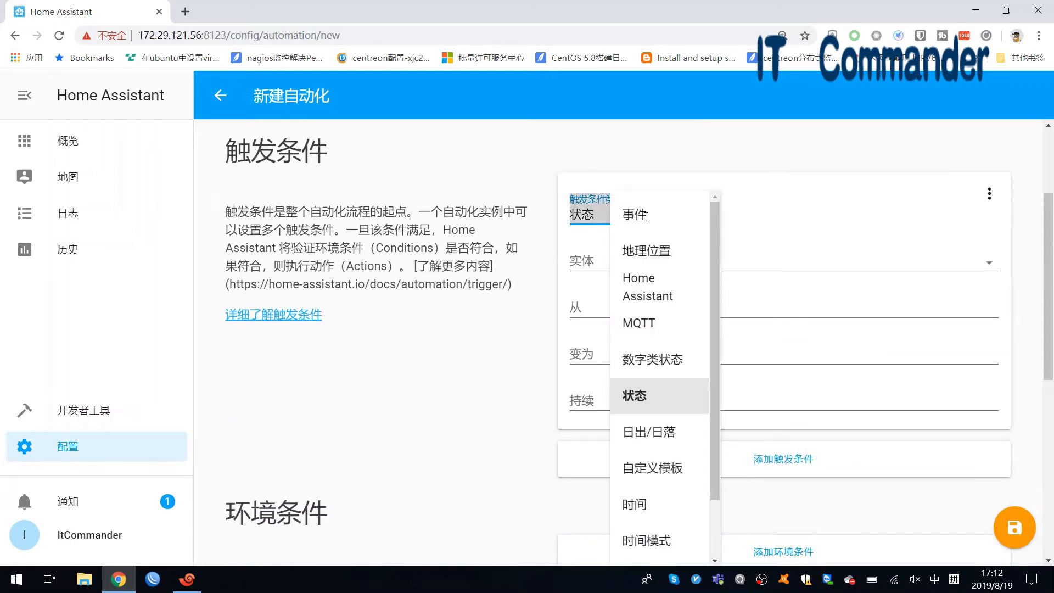
{"action": "left_click", "coordinate": [651, 506]}
{"action": "left_click", "coordinate": [626, 261]}
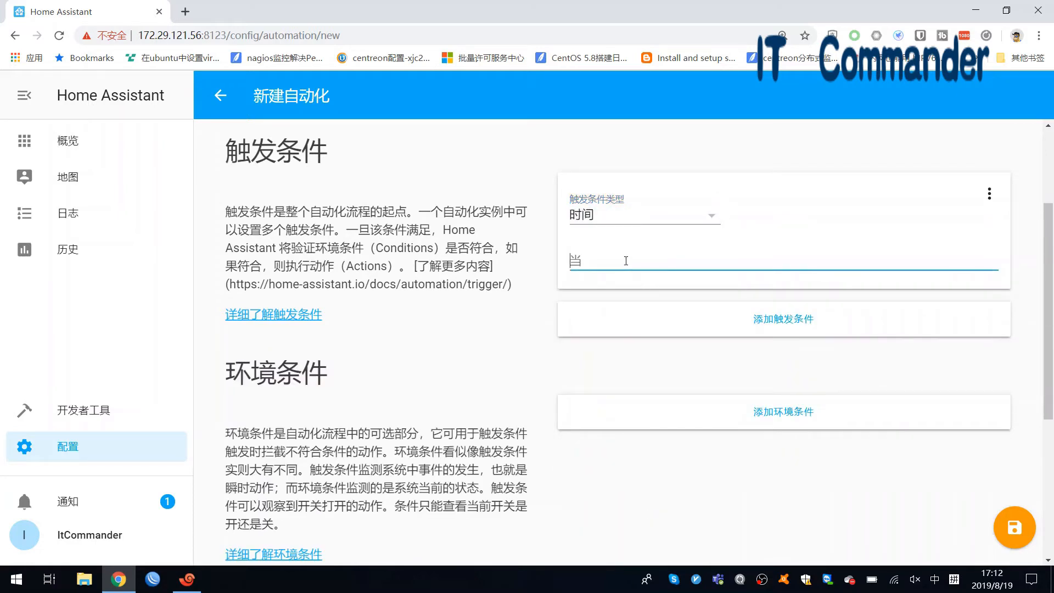
{"action": "type", "text": "17"}
{"action": "key", "text": "shift"}
{"action": "type", "text": ":"}
{"action": "type", "text": "00"}
{"action": "scroll", "coordinate": [723, 391], "scroll_direction": "down", "scroll_amount": 3}
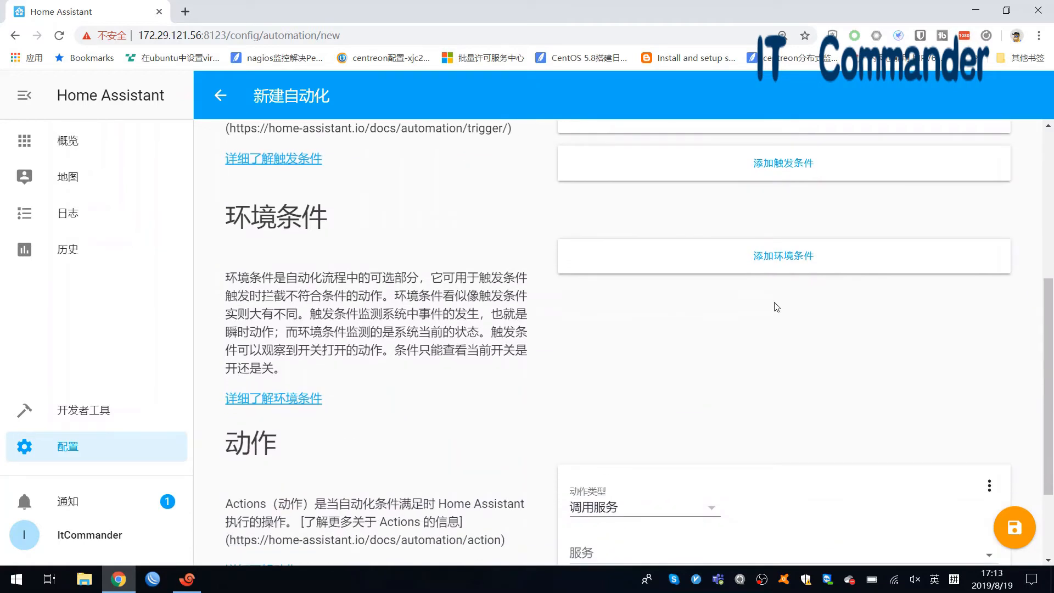
- Delete the default 状态 condition card and confirm the deletion
{"action": "left_click", "coordinate": [785, 265]}
{"action": "left_click", "coordinate": [692, 282]}
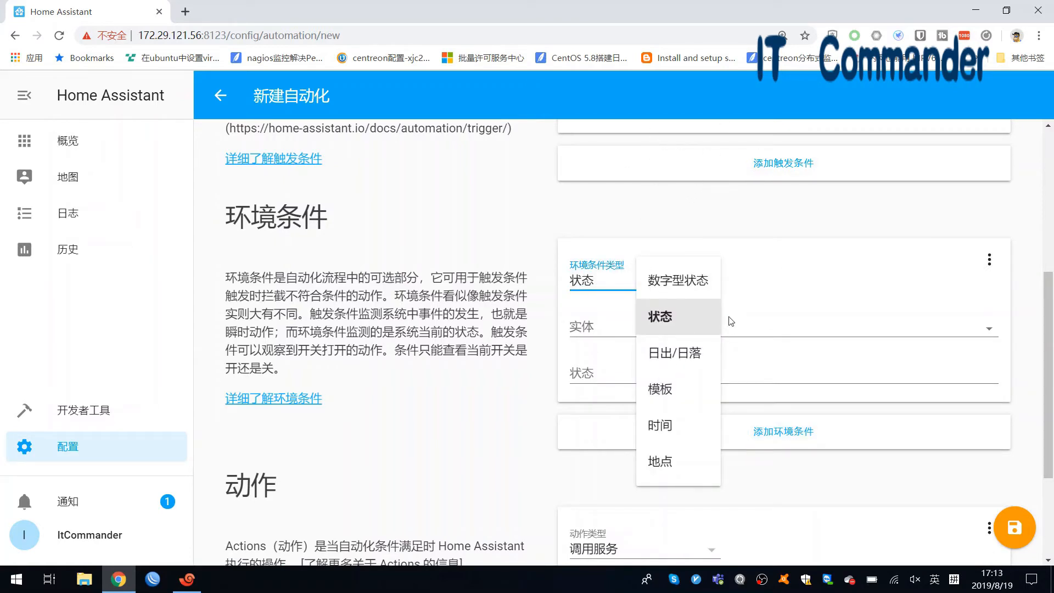
{"action": "left_click", "coordinate": [990, 261]}
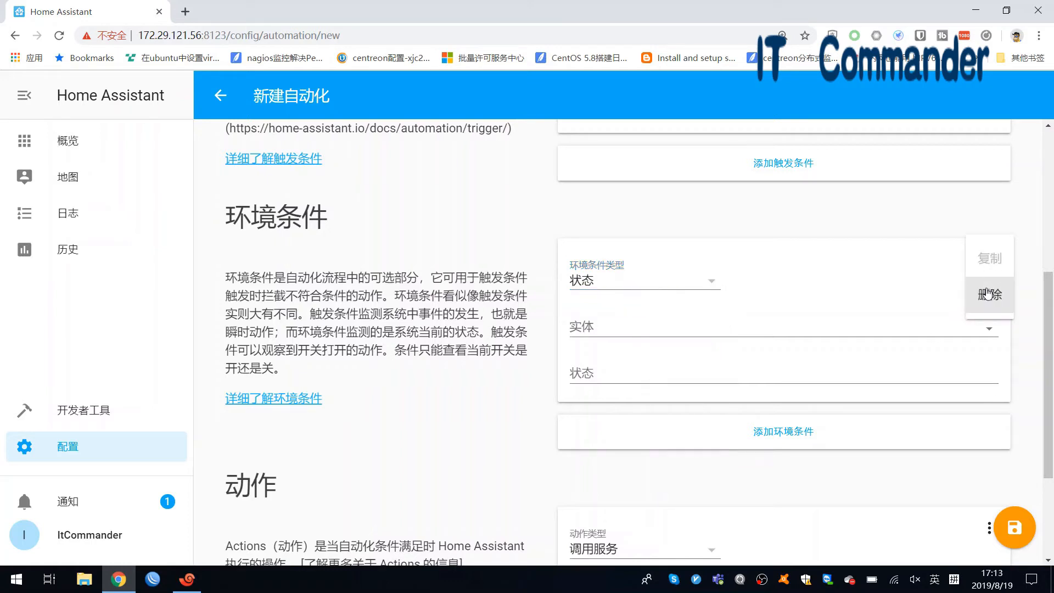
{"action": "left_click", "coordinate": [989, 294]}
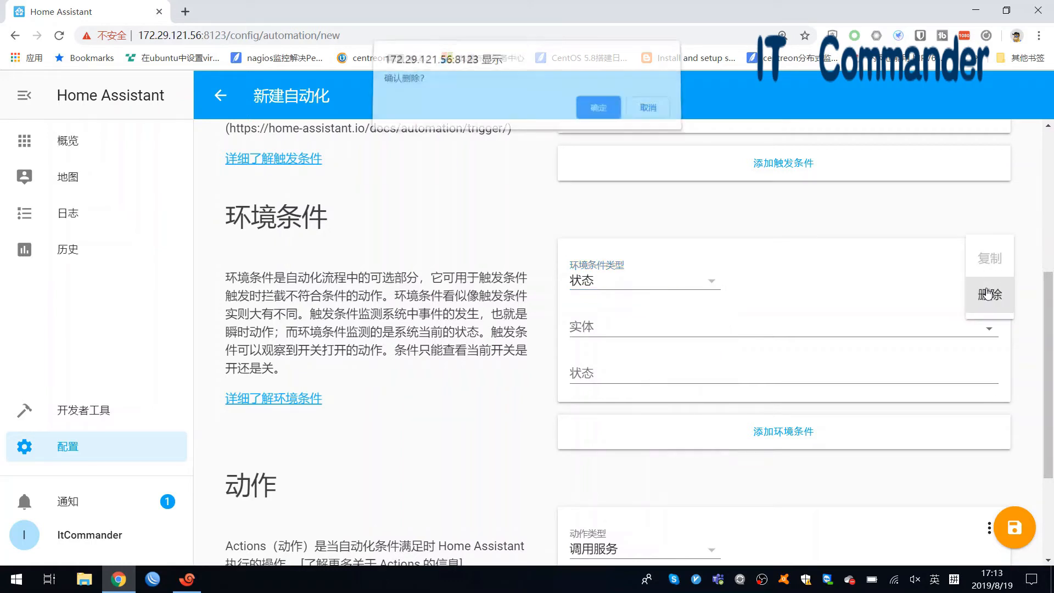
{"action": "left_click", "coordinate": [594, 115]}
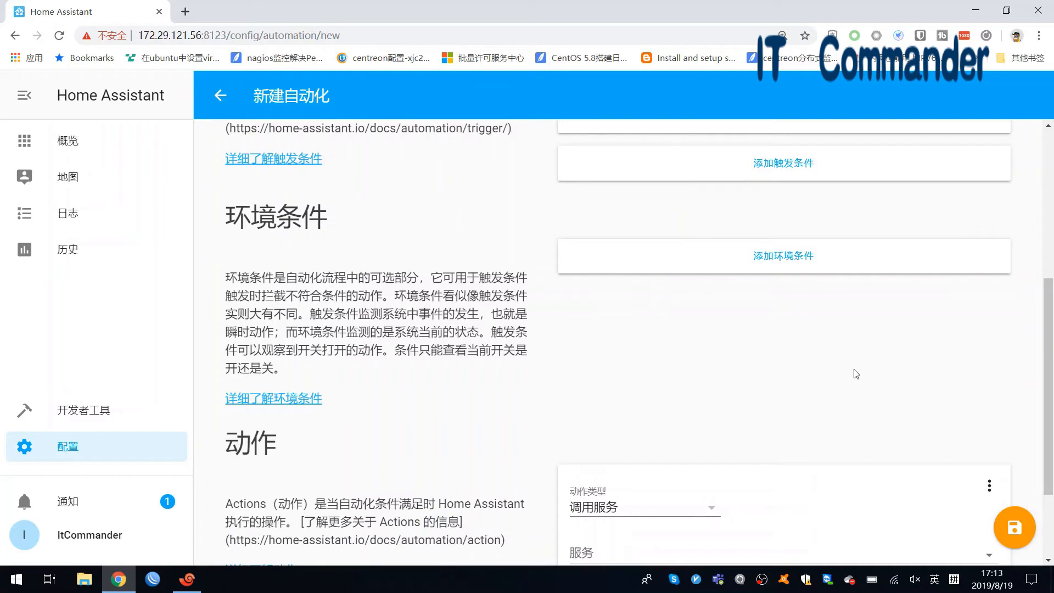
{"action": "scroll", "coordinate": [856, 374], "scroll_direction": "down", "scroll_amount": 2}
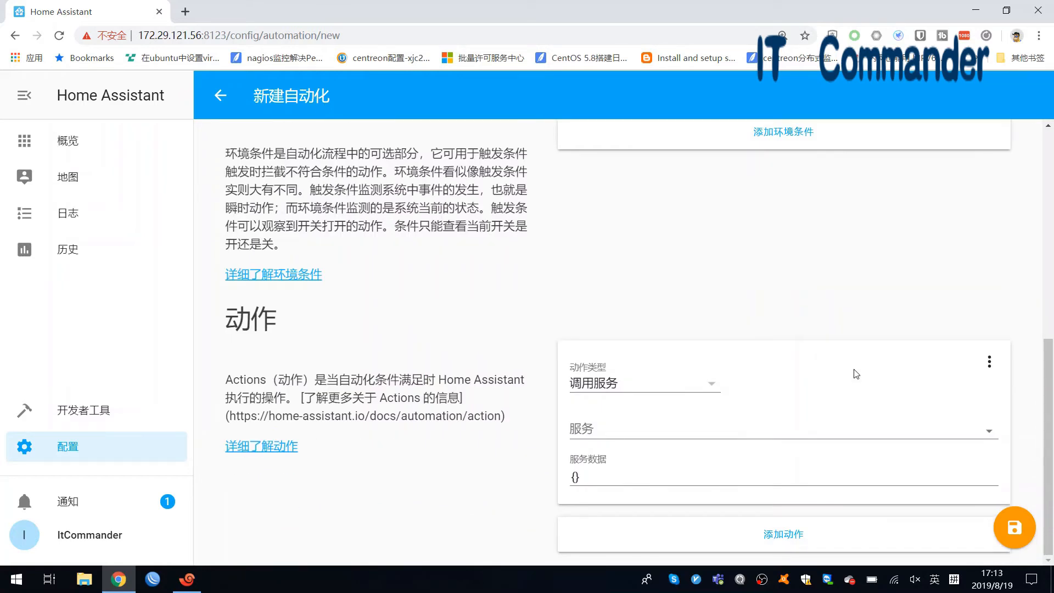
- Pick switch.turn_off as the 调用服务 action's service, leaving service data as {}
{"action": "left_click", "coordinate": [707, 389]}
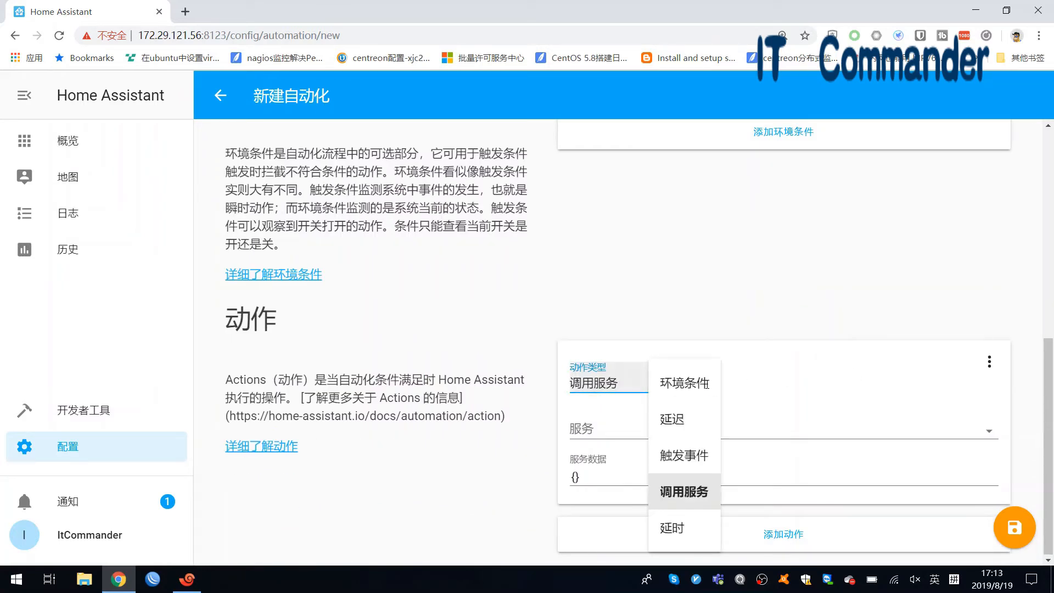
{"action": "left_click", "coordinate": [842, 431]}
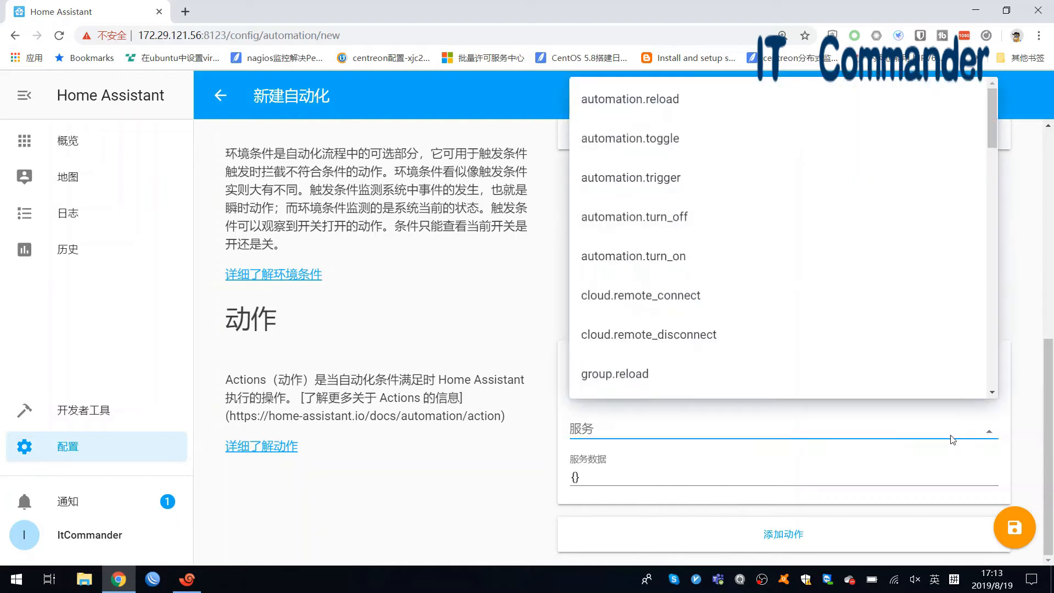
{"action": "left_click", "coordinate": [1018, 442]}
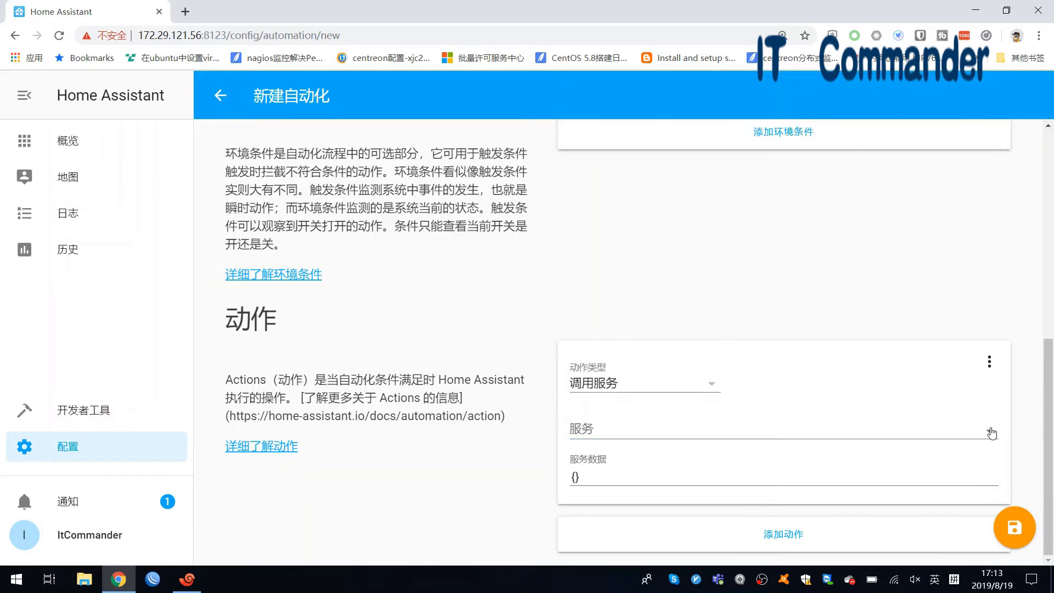
{"action": "left_click", "coordinate": [991, 433]}
{"action": "left_click_drag", "start_coordinate": [991, 129], "coordinate": [769, 235]}
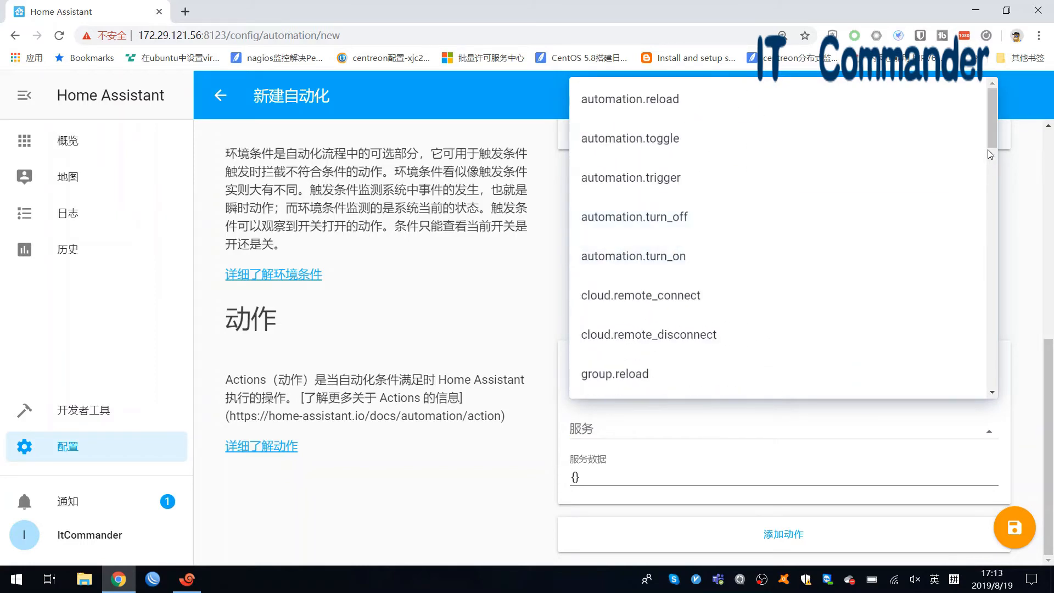
{"action": "left_click_drag", "start_coordinate": [991, 147], "coordinate": [1000, 319]}
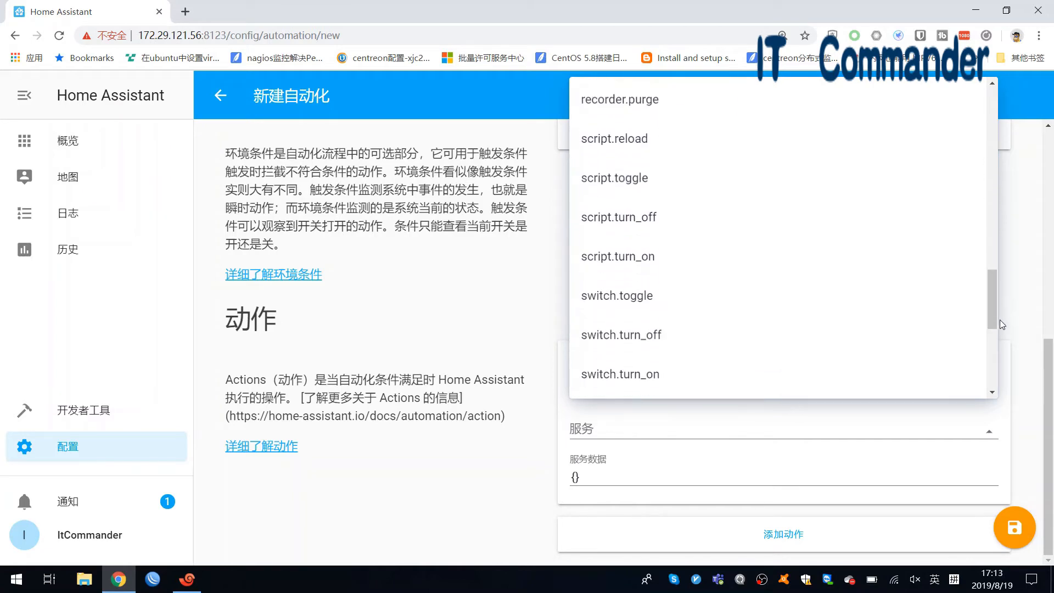
{"action": "left_click", "coordinate": [775, 350]}
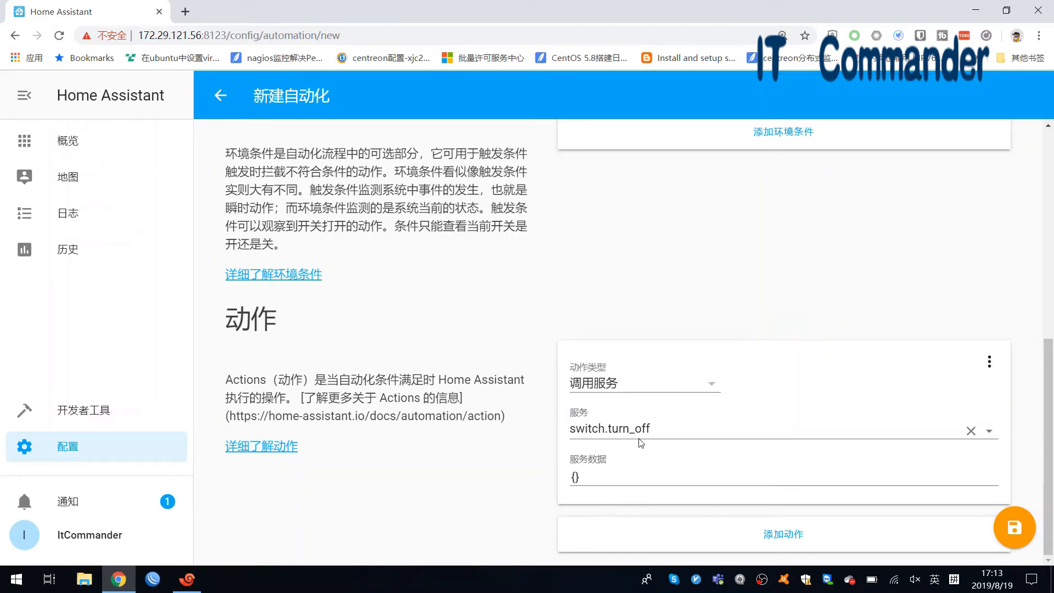
{"action": "left_click", "coordinate": [594, 477]}
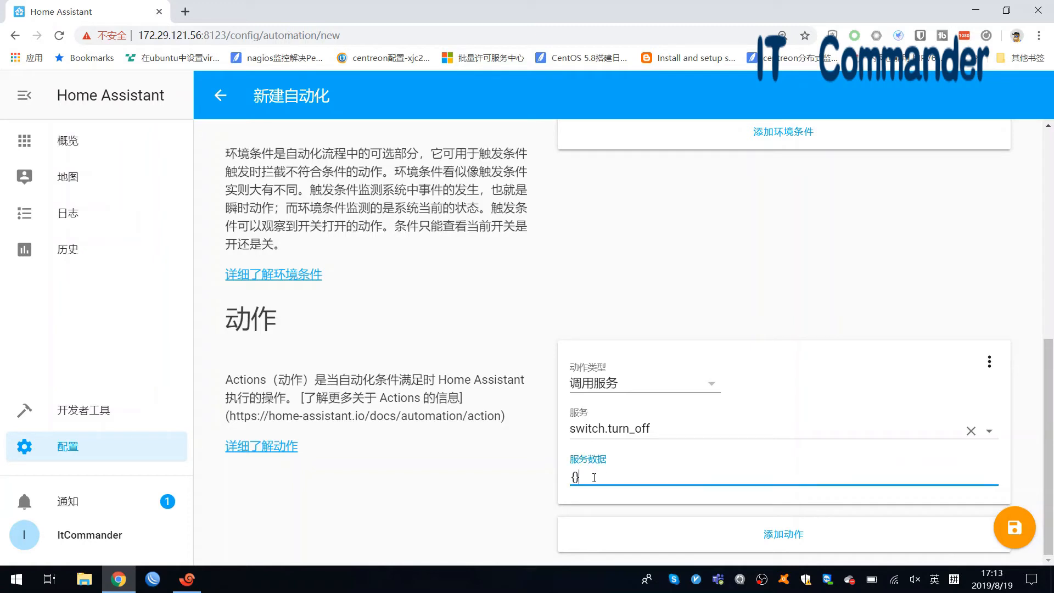
{"action": "left_click_drag", "start_coordinate": [585, 475], "coordinate": [568, 479]}
{"action": "left_click", "coordinate": [588, 481]}
{"action": "scroll", "coordinate": [517, 330], "scroll_direction": "up", "scroll_amount": 8}
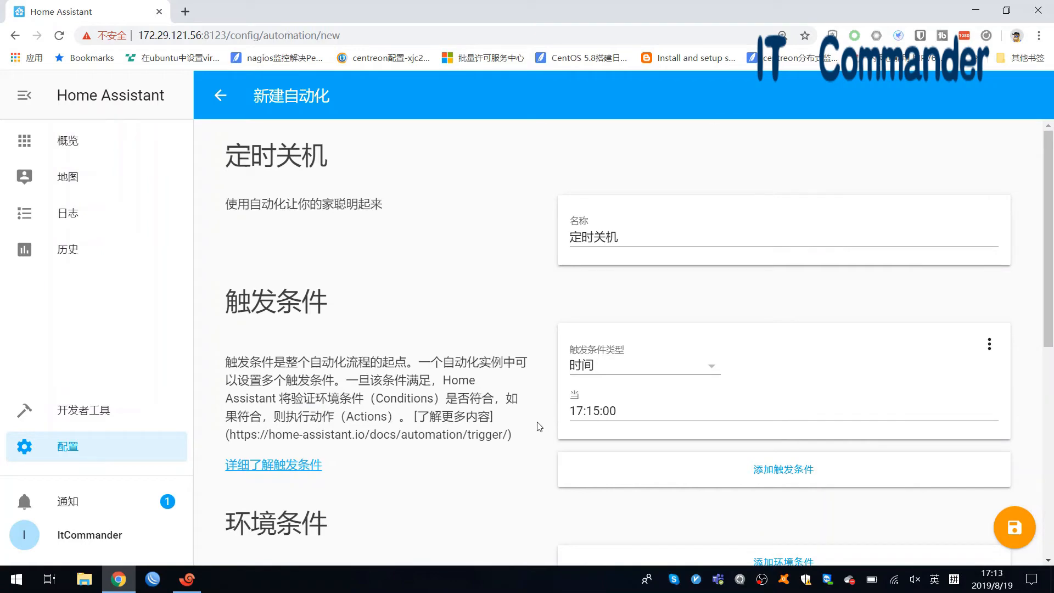
{"action": "scroll", "coordinate": [540, 427], "scroll_direction": "down", "scroll_amount": 8}
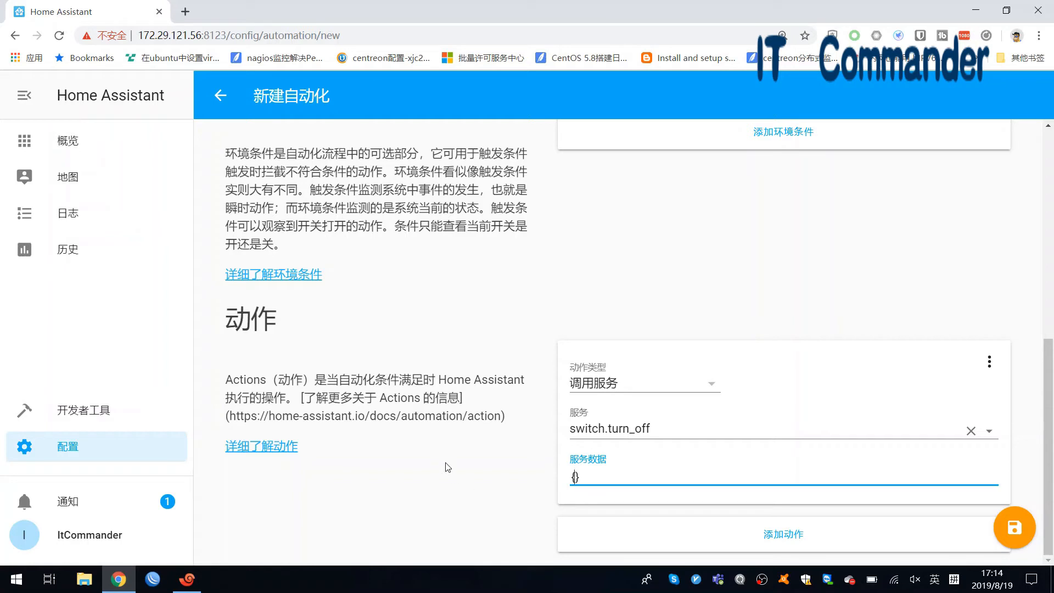
- Open Developer Tools in a new tab and go to its Services page
{"action": "right_click", "coordinate": [110, 421]}
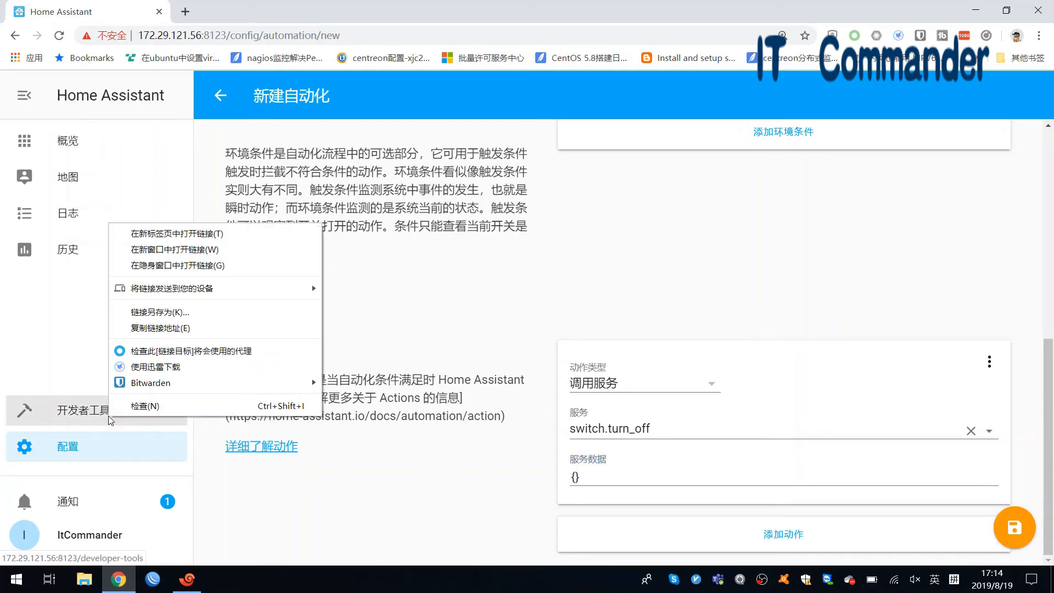
{"action": "left_click", "coordinate": [180, 235]}
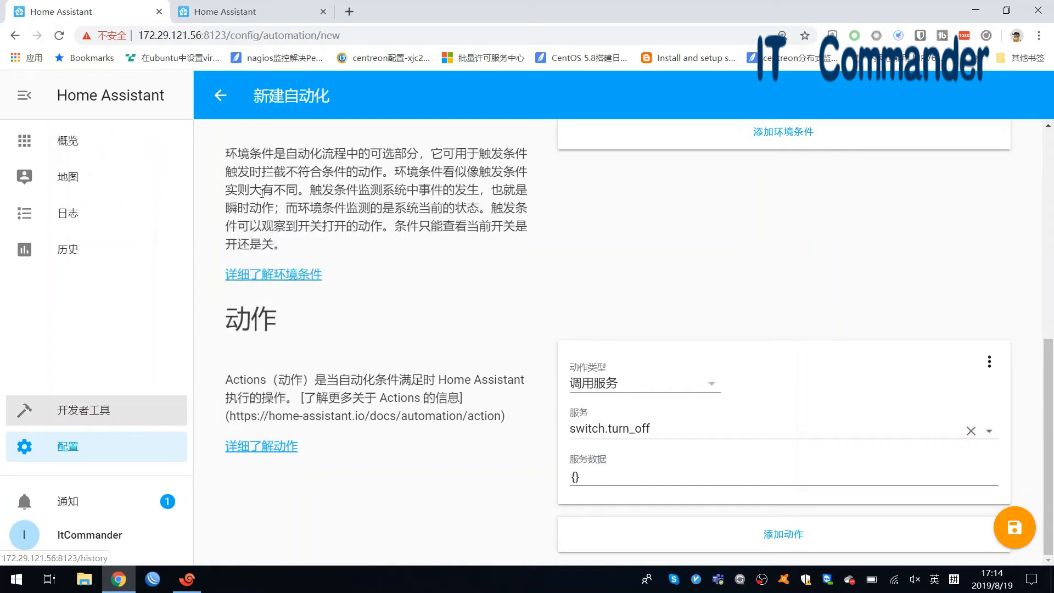
{"action": "left_click", "coordinate": [234, 16]}
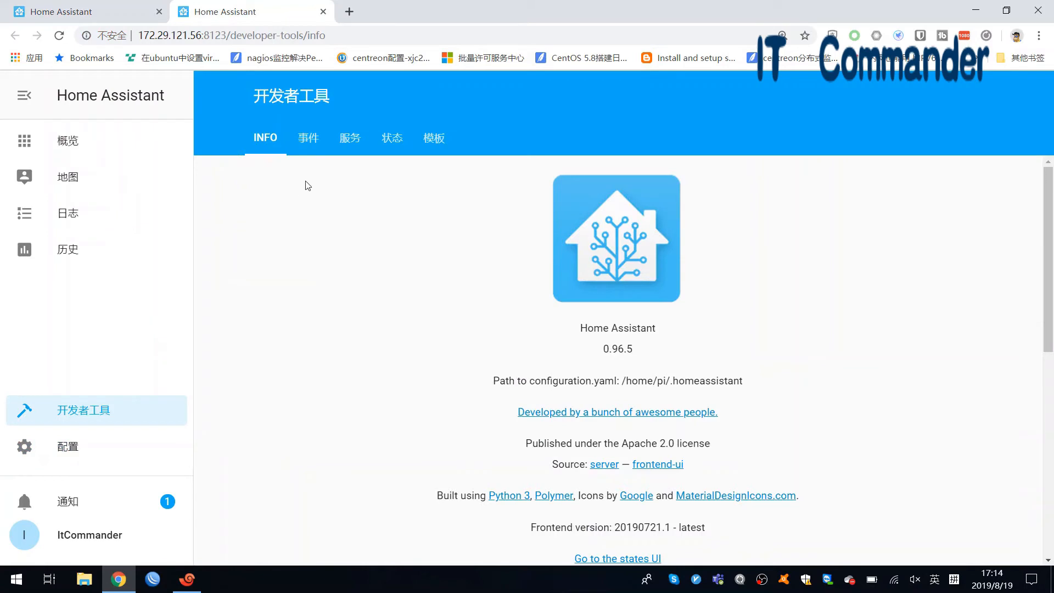
{"action": "left_click", "coordinate": [345, 141]}
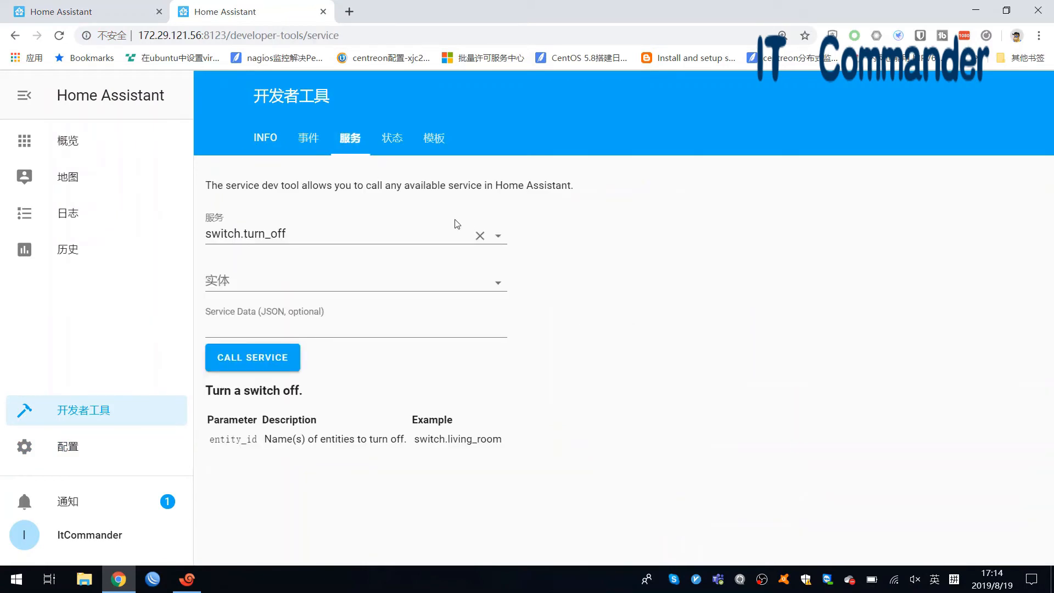
- Target the 饮水机 switch with switch.turn_off and copy the generated service data JSON
{"action": "left_click", "coordinate": [498, 236]}
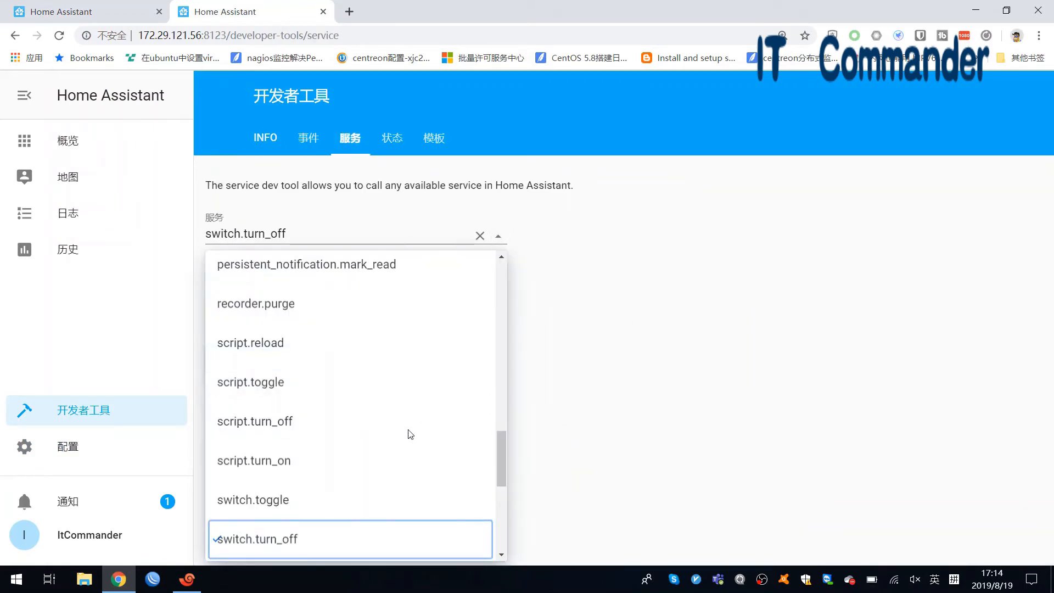
{"action": "left_click", "coordinate": [281, 540]}
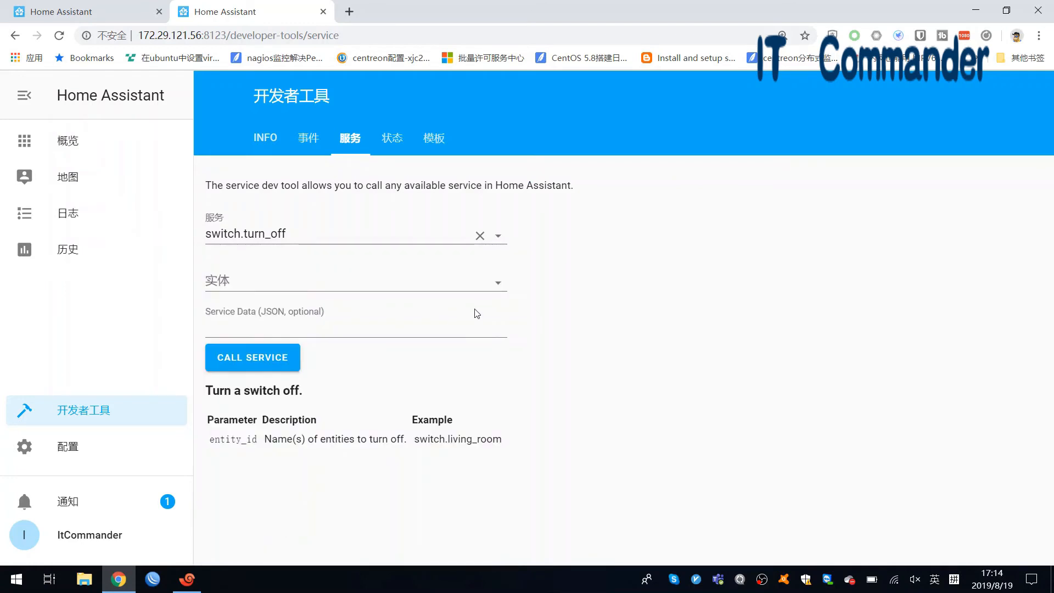
{"action": "left_click", "coordinate": [498, 286]}
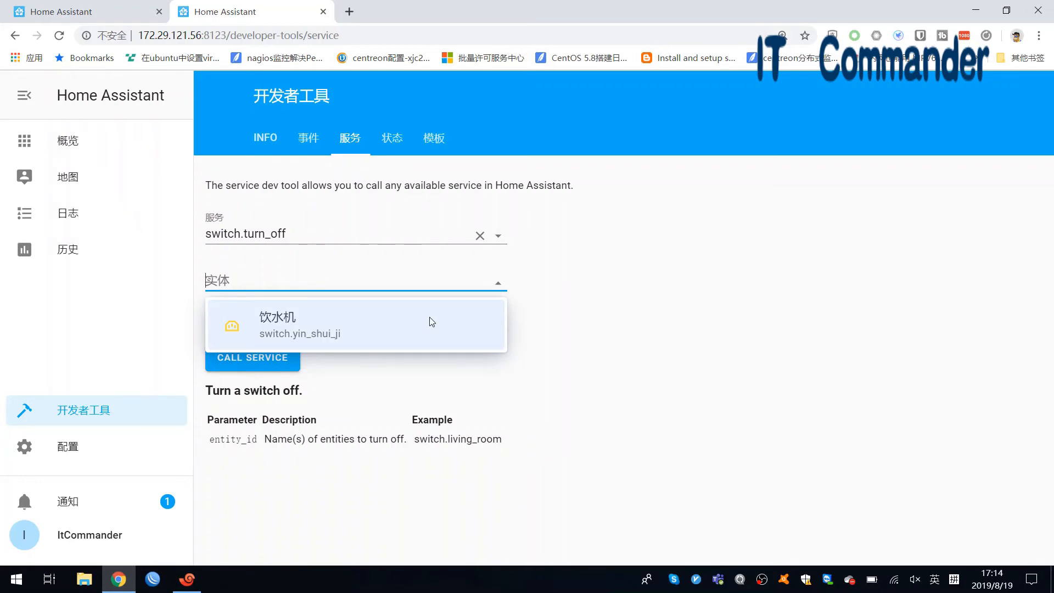
{"action": "left_click", "coordinate": [352, 323]}
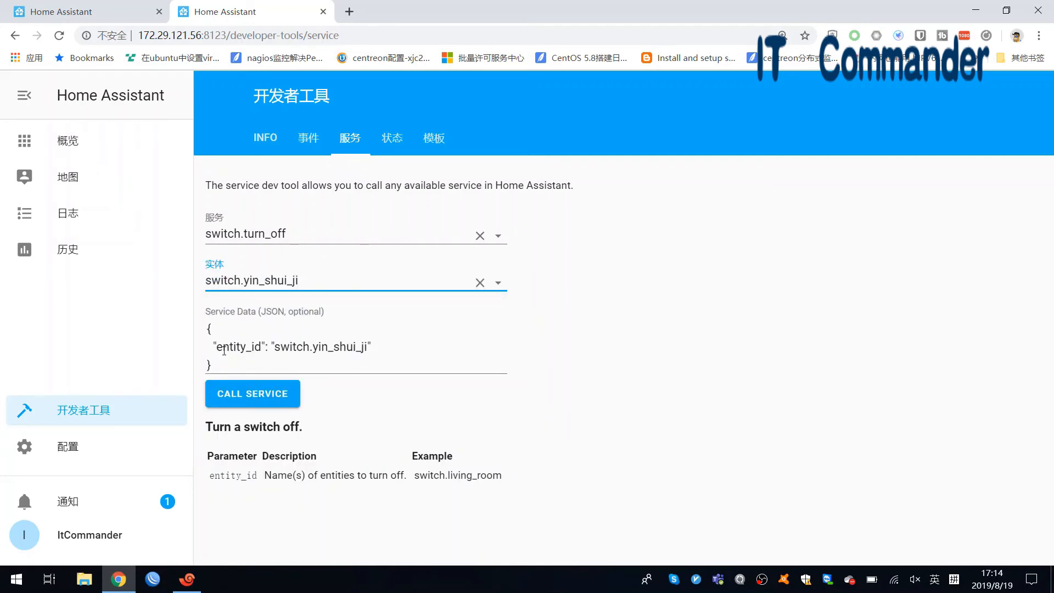
{"action": "left_click_drag", "start_coordinate": [216, 367], "coordinate": [208, 329]}
{"action": "key", "text": "ctrl+c"}
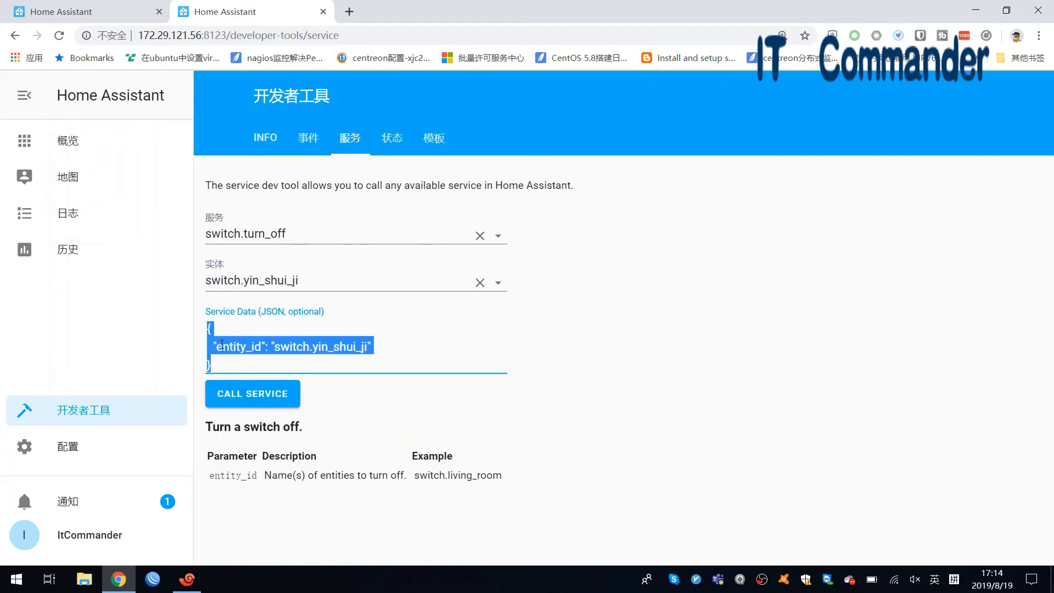
{"action": "right_click", "coordinate": [222, 347]}
{"action": "left_click", "coordinate": [268, 164]}
- Paste the copied 饮水机 entity_id JSON over the action's empty {} service data
{"action": "left_click", "coordinate": [121, 18]}
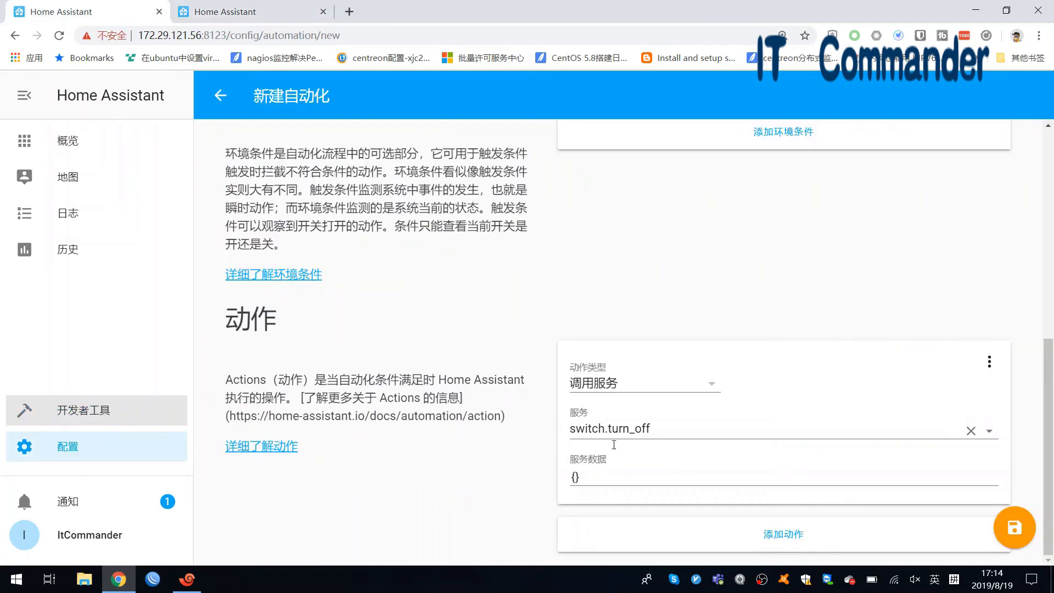
{"action": "left_click_drag", "start_coordinate": [591, 475], "coordinate": [568, 479]}
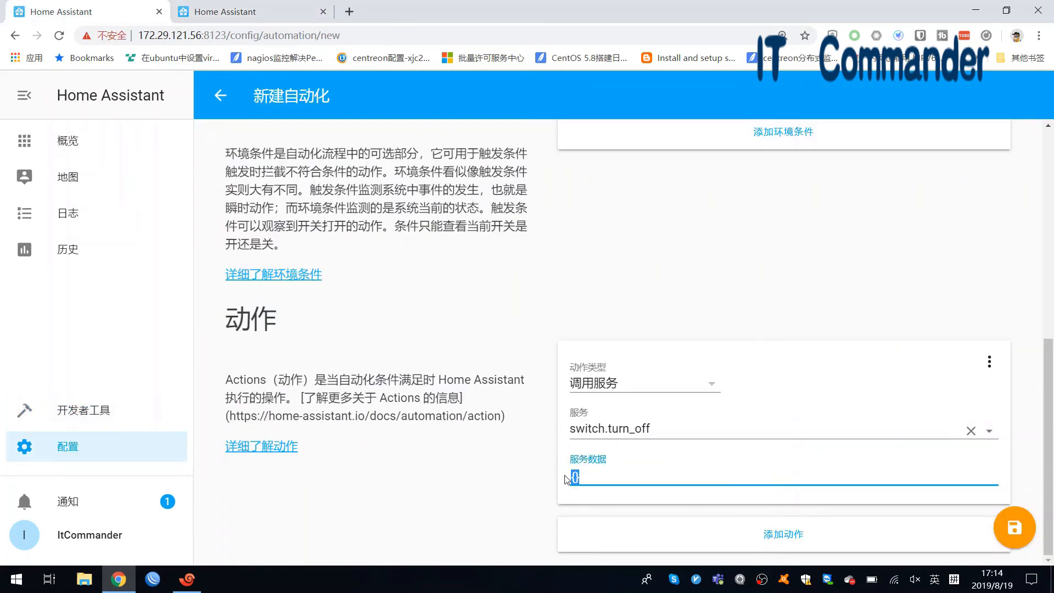
{"action": "key", "text": "ctrl+v"}
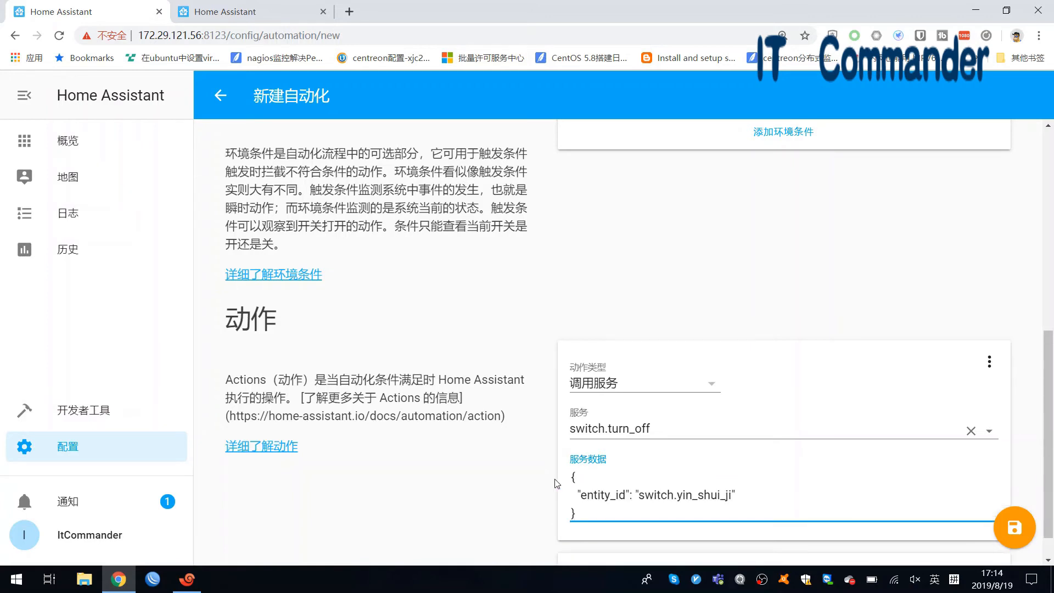
- Save the 定时关机 automation and return to the automation list
{"action": "scroll", "coordinate": [557, 483], "scroll_direction": "down", "scroll_amount": 1}
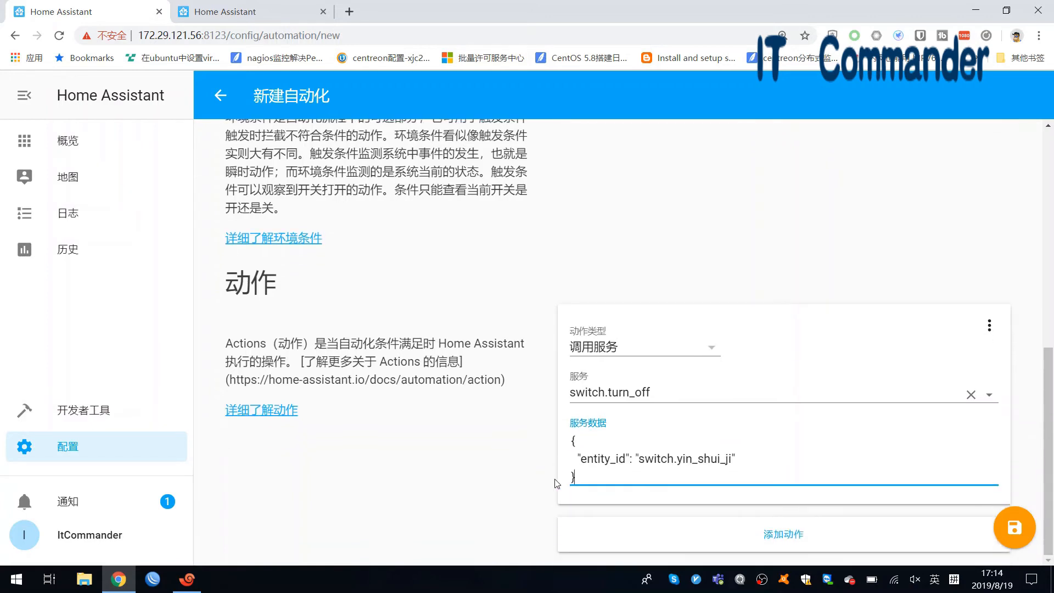
{"action": "left_click", "coordinate": [1006, 535]}
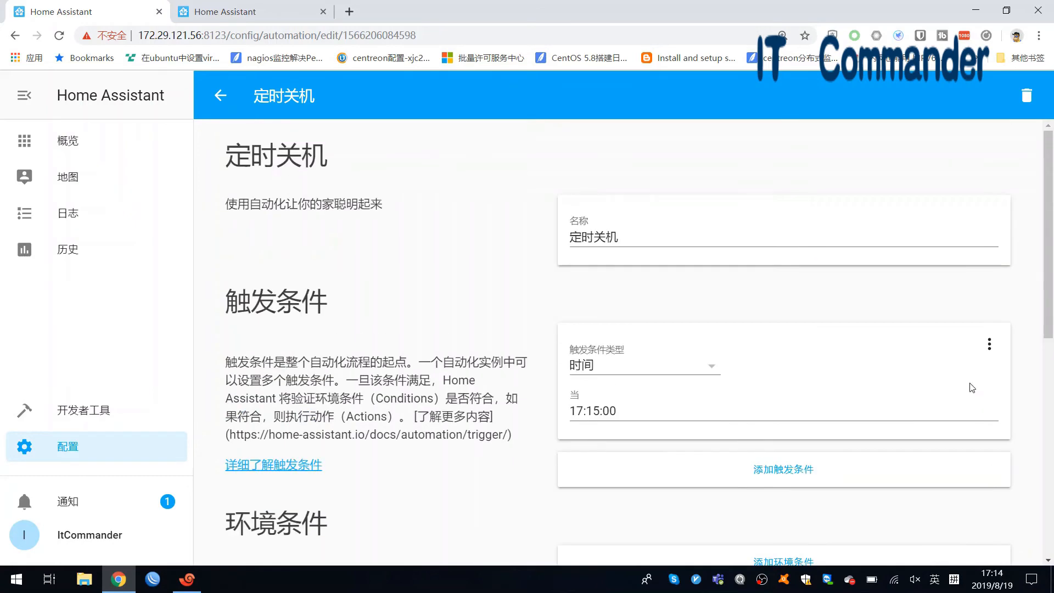
{"action": "left_click", "coordinate": [214, 101]}
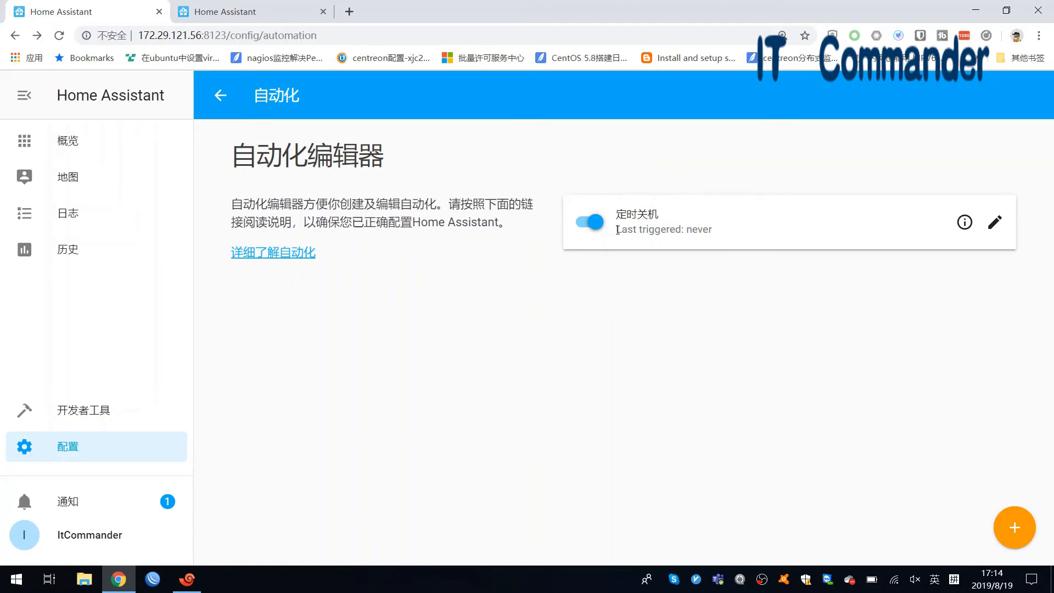
{"action": "left_click_drag", "start_coordinate": [617, 229], "coordinate": [722, 242]}
- Check the overview dashboard, then reopen Configuration > Automations to see 定时关机's last-triggered time
{"action": "left_click", "coordinate": [702, 261]}
{"action": "left_click", "coordinate": [144, 141]}
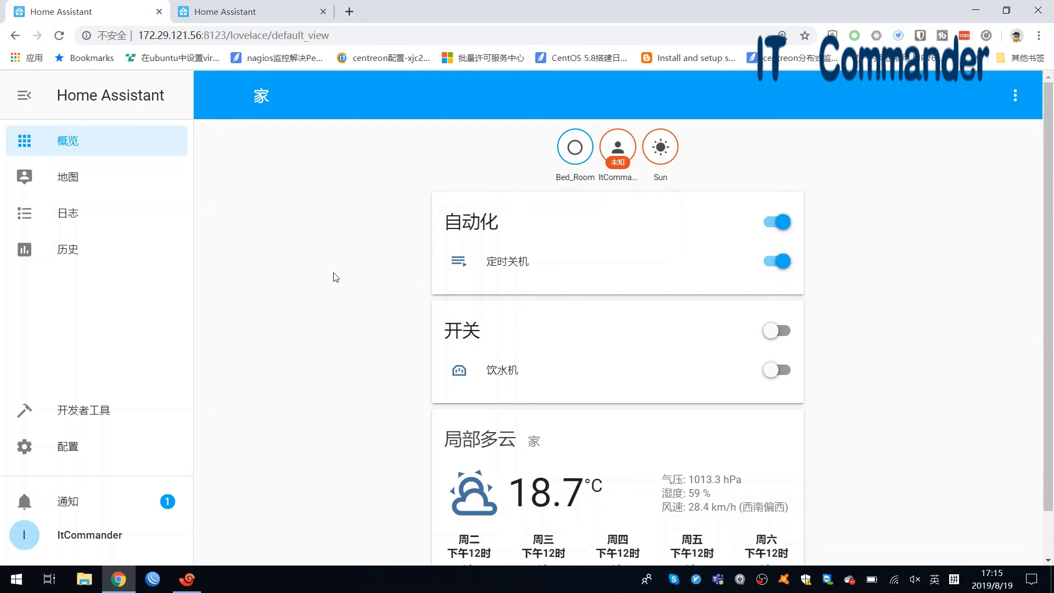
{"action": "left_click", "coordinate": [84, 446]}
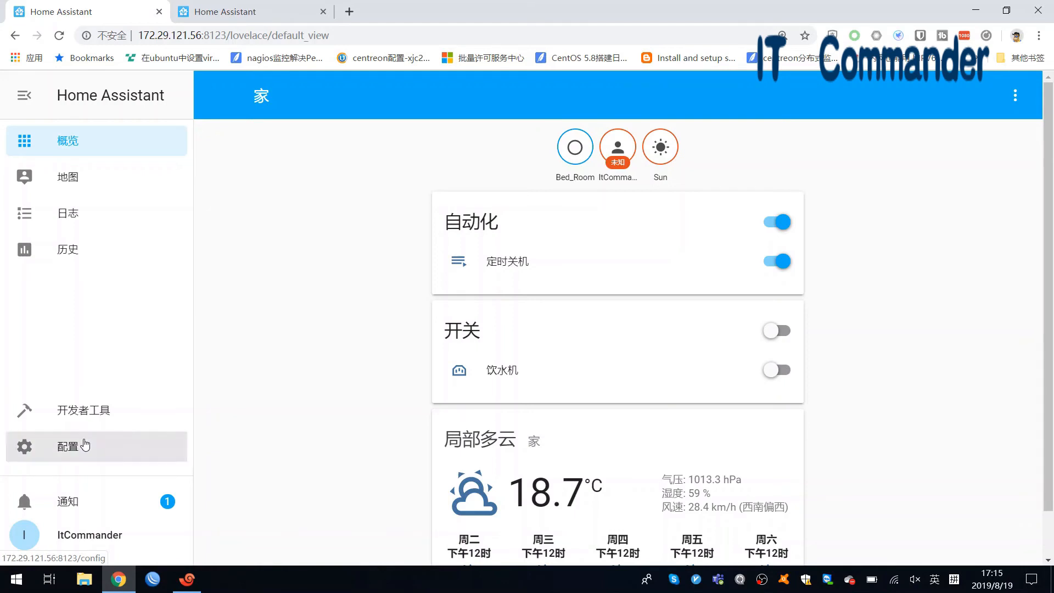
{"action": "scroll", "coordinate": [552, 475], "scroll_direction": "down", "scroll_amount": 4}
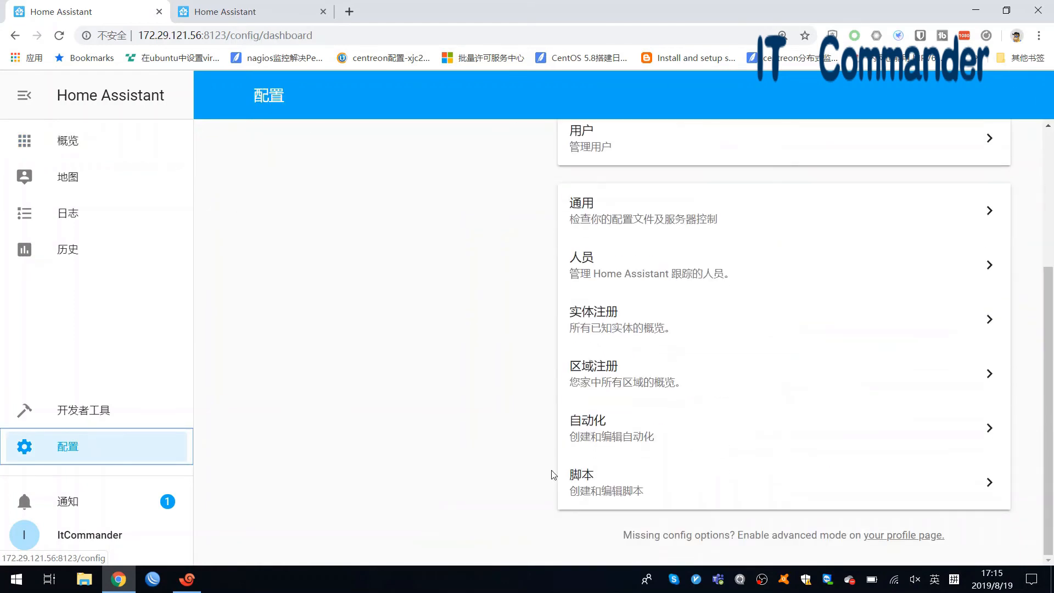
{"action": "left_click", "coordinate": [599, 433]}
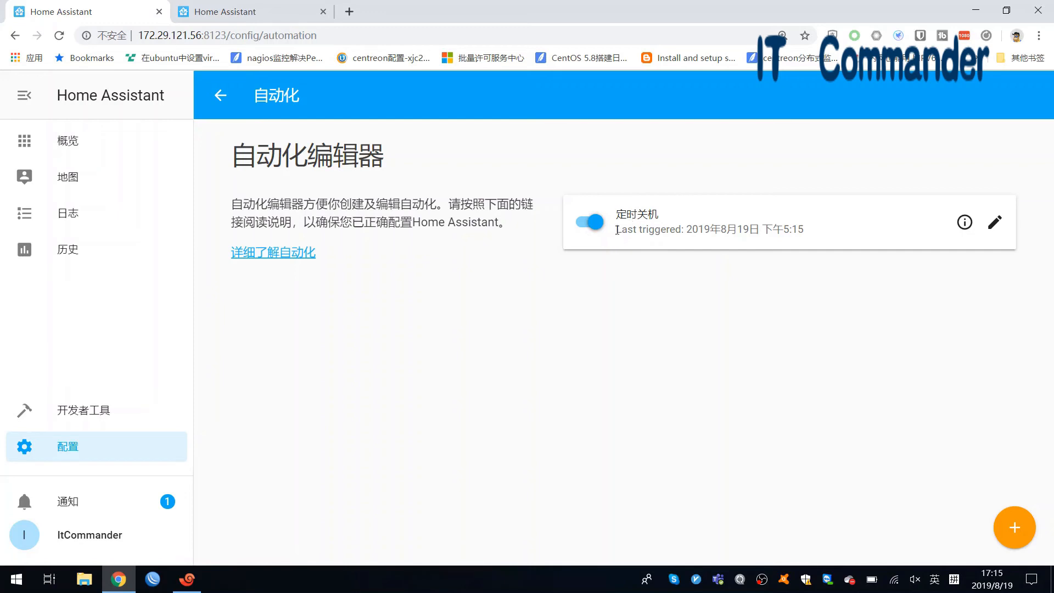
{"action": "left_click_drag", "start_coordinate": [617, 230], "coordinate": [807, 235]}
{"action": "left_click", "coordinate": [807, 236]}
- Create a new automation and name it 定时开机
{"action": "left_click", "coordinate": [1008, 532]}
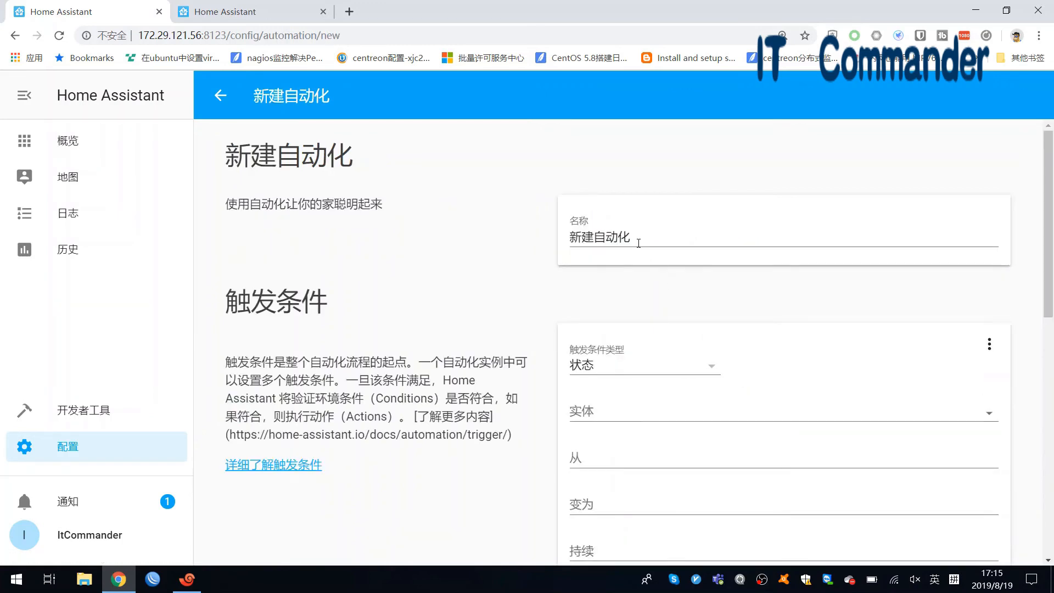
{"action": "double_click", "coordinate": [635, 238]}
{"action": "key", "text": "ctrl+a"}
{"action": "type", "text": "dingsh"}
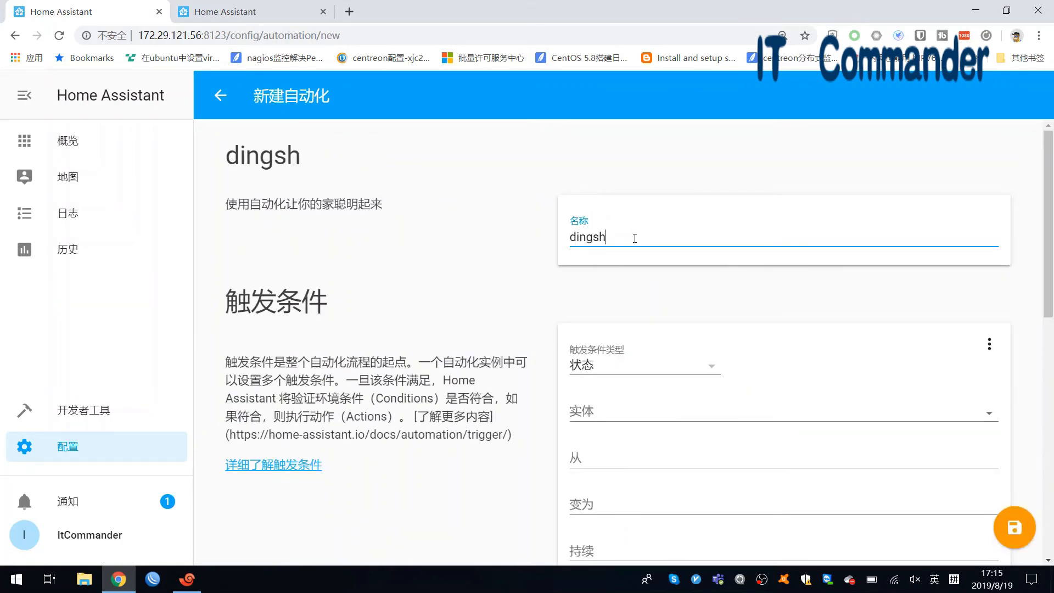
{"action": "key", "text": "BackSpace"}
{"action": "key", "text": "BackSpace"}
{"action": "key", "text": "BackSpace"}
{"action": "key", "text": "BackSpace"}
{"action": "key", "text": "BackSpace"}
{"action": "key", "text": "BackSpace"}
{"action": "key", "text": "shift"}
{"action": "type", "text": "定时卡机"}
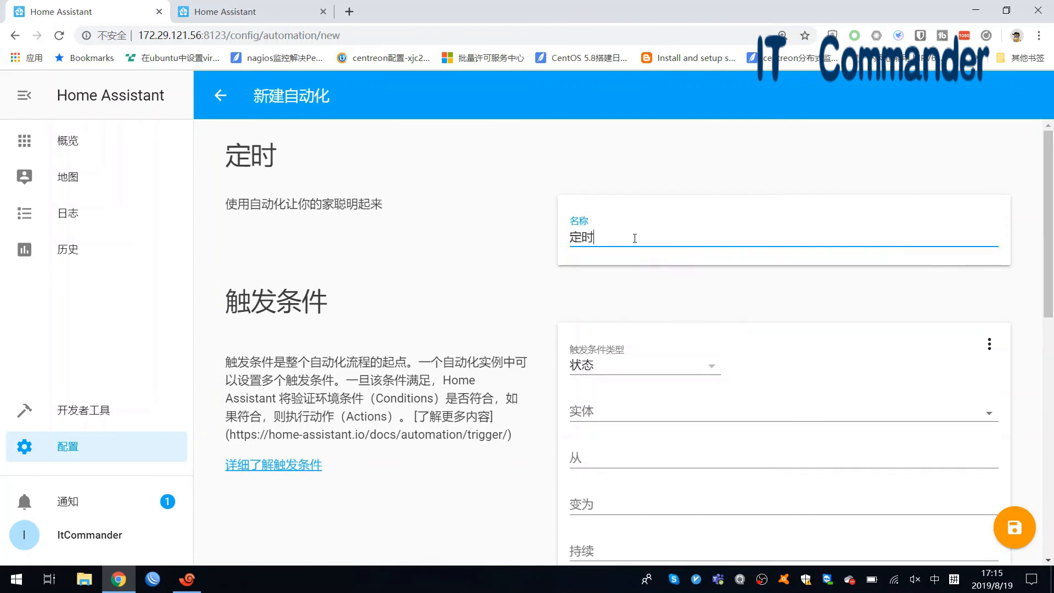
{"action": "key", "text": "BackSpace"}
{"action": "key", "text": "BackSpace"}
{"action": "type", "text": "kaj"}
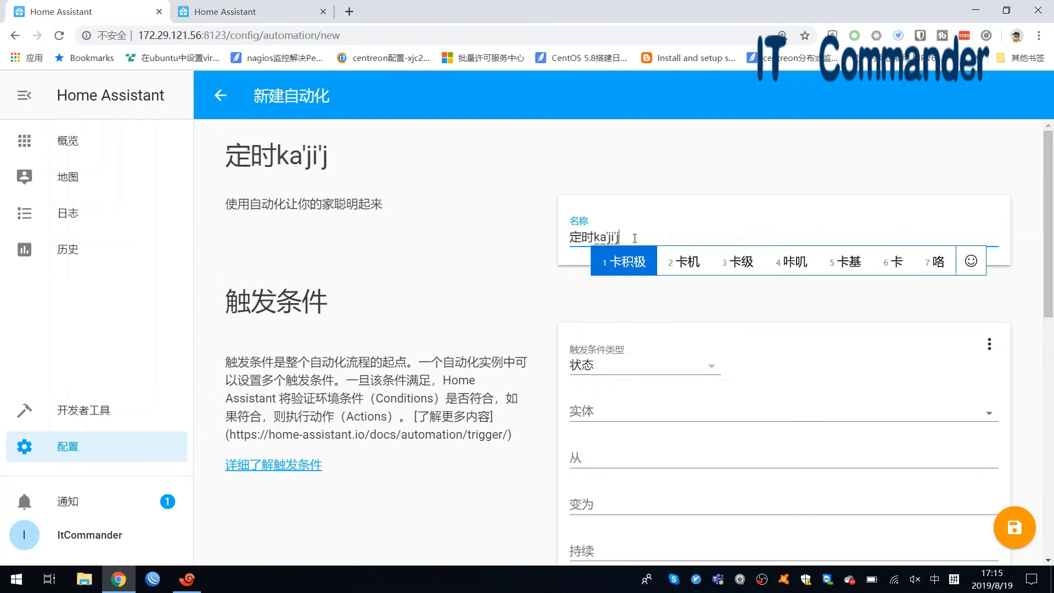
{"action": "key", "text": "BackSpace"}
{"action": "type", "text": "开机"}
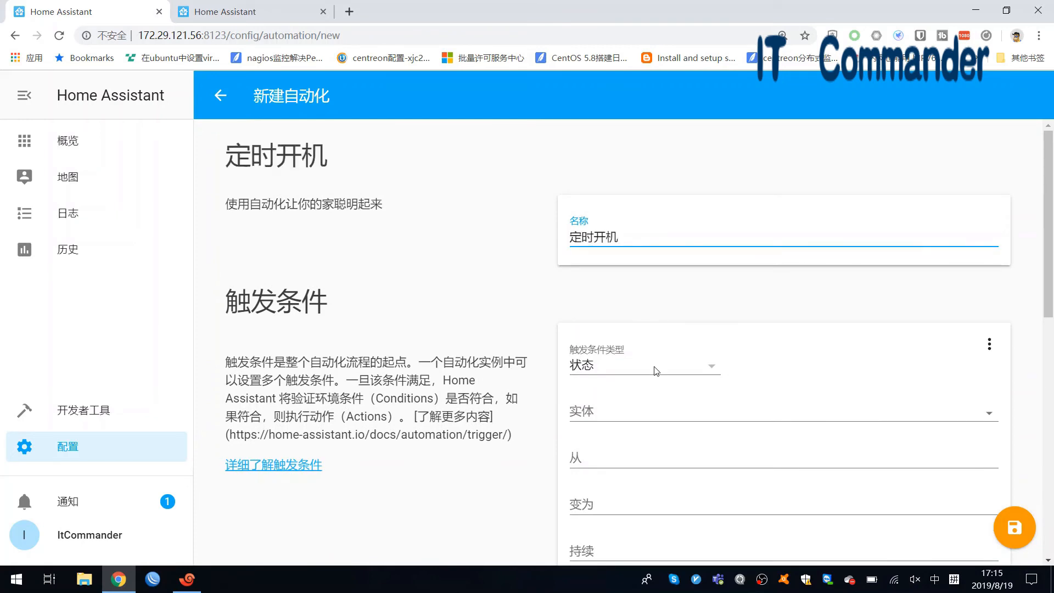
- Give it a 时间 trigger firing at 17:17:00
{"action": "left_click", "coordinate": [654, 368]}
{"action": "scroll", "coordinate": [655, 423], "scroll_direction": "down", "scroll_amount": 3}
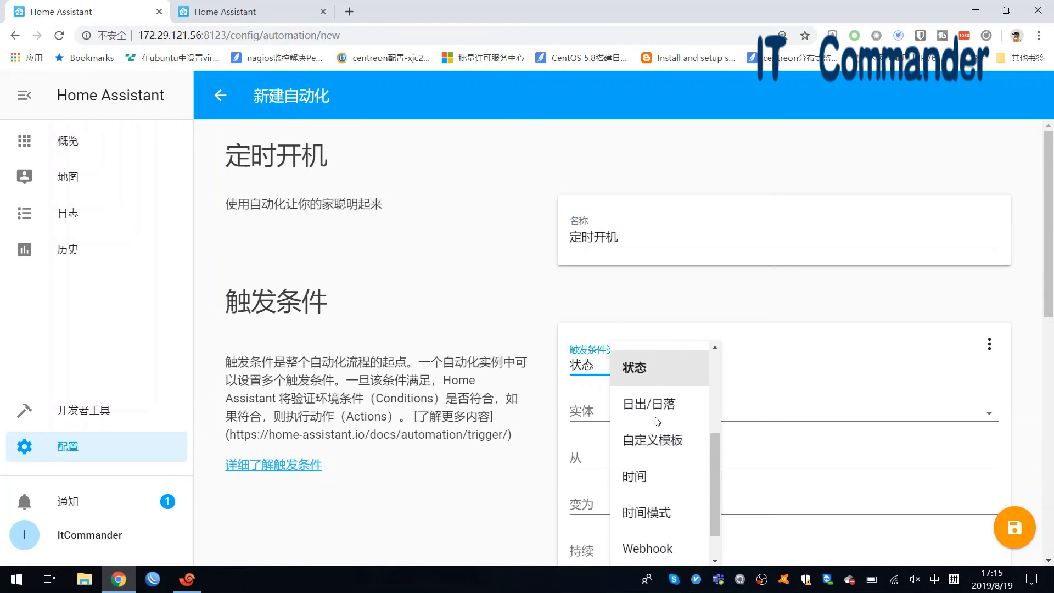
{"action": "left_click", "coordinate": [635, 477]}
{"action": "left_click", "coordinate": [625, 419]}
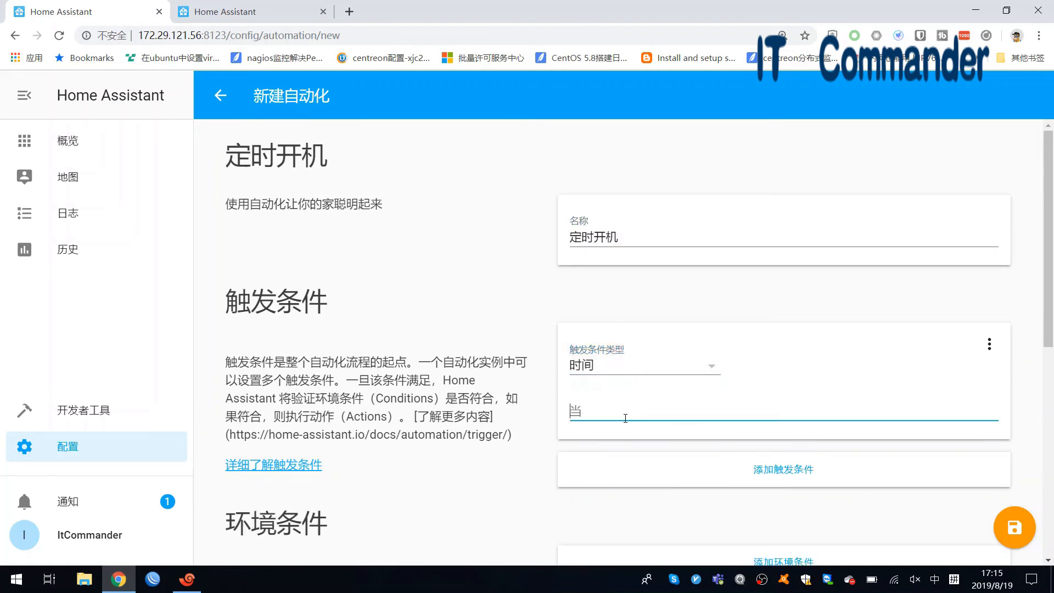
{"action": "type", "text": "17"}
{"action": "key", "text": "shift"}
{"action": "type", "text": ":17:00"}
{"action": "scroll", "coordinate": [625, 419], "scroll_direction": "down", "scroll_amount": 6}
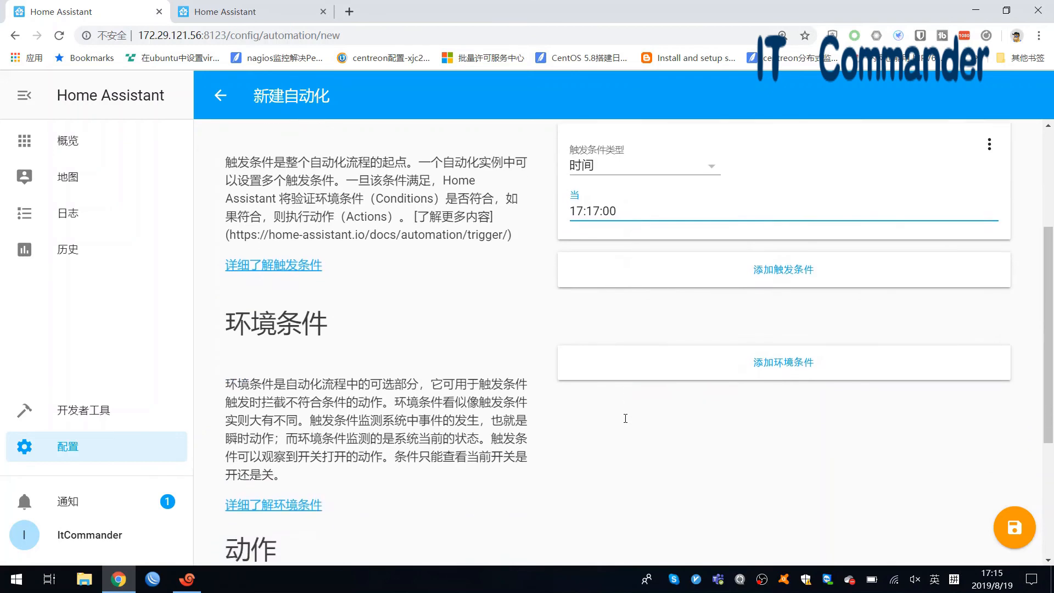
{"action": "scroll", "coordinate": [627, 423], "scroll_direction": "down", "scroll_amount": 2}
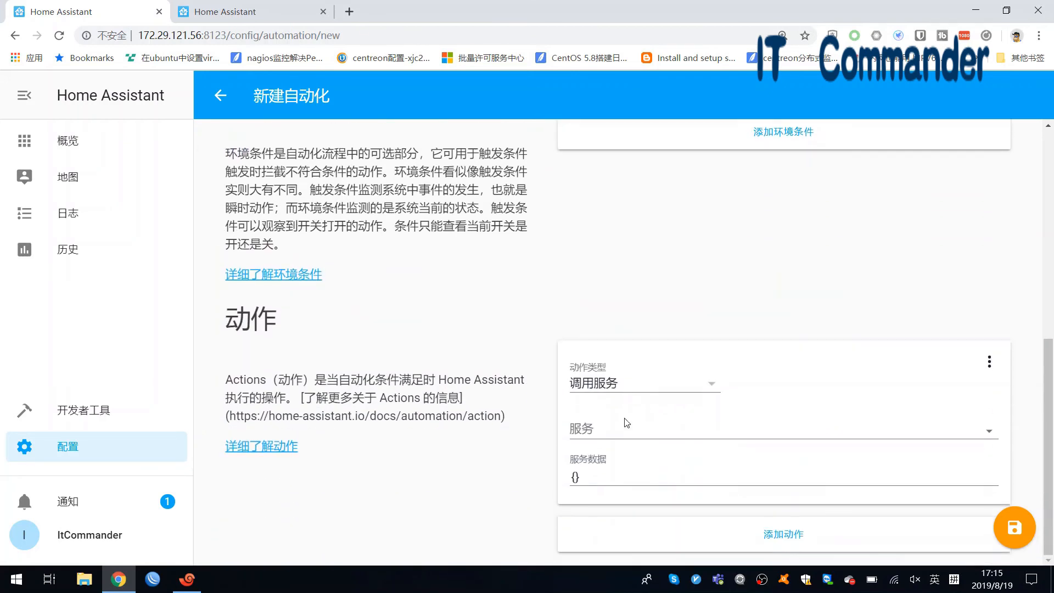
- Make the action a 调用服务 call to switch.turn_on
{"action": "left_click", "coordinate": [648, 384]}
{"action": "left_click", "coordinate": [680, 489]}
{"action": "left_click", "coordinate": [991, 433]}
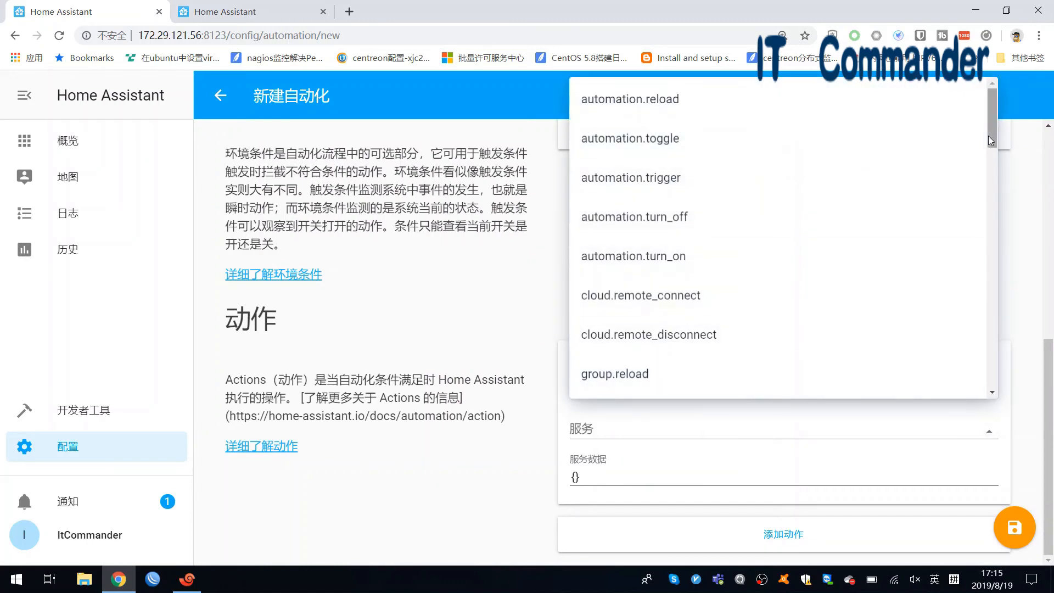
{"action": "left_click_drag", "start_coordinate": [991, 136], "coordinate": [994, 305]}
{"action": "scroll", "coordinate": [995, 243], "scroll_direction": "down", "scroll_amount": 1}
{"action": "left_click", "coordinate": [860, 290]}
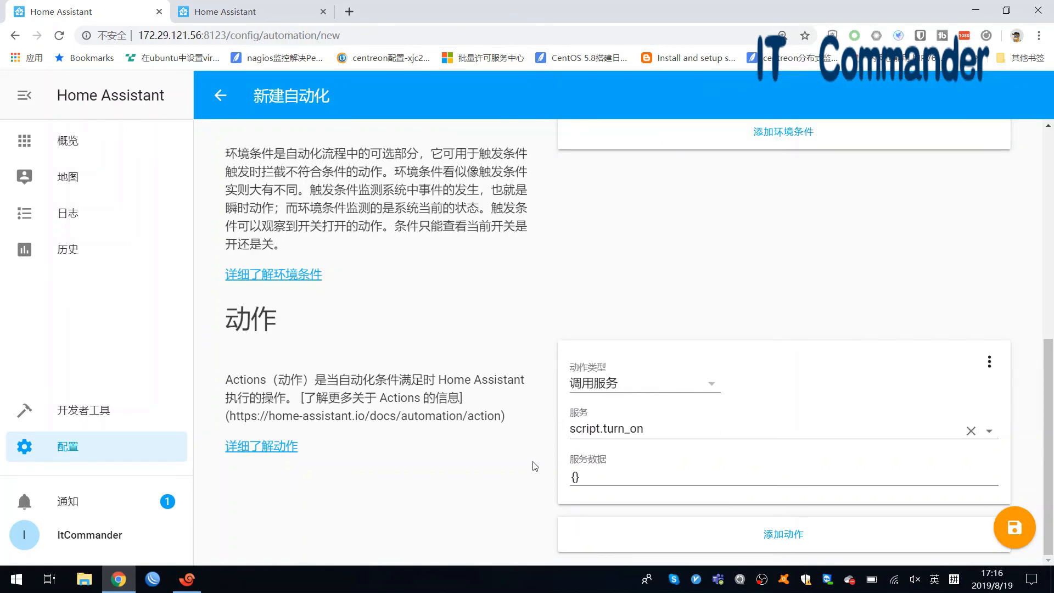
{"action": "left_click", "coordinate": [990, 431]}
{"action": "left_click_drag", "start_coordinate": [989, 276], "coordinate": [995, 315]}
{"action": "left_click", "coordinate": [688, 277]}
- Paste the switch.yin_shui_ji entity_id JSON into the service data, tidy it, and save 定时开机
{"action": "left_click_drag", "start_coordinate": [593, 478], "coordinate": [556, 477]}
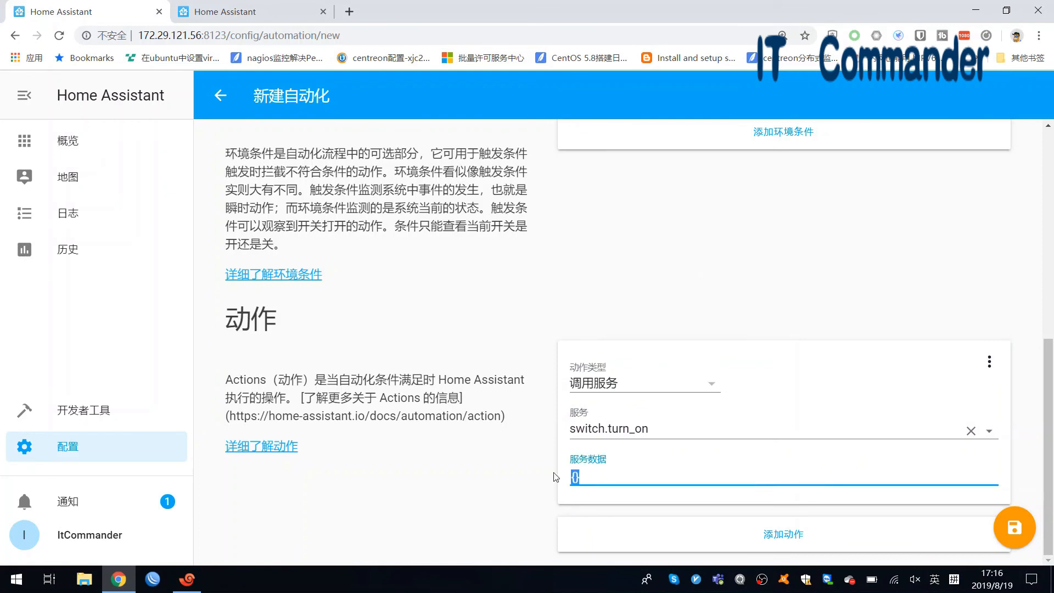
{"action": "type", "text": "{   \"entity_id\": \"switch.yin_shui_ji\" }"}
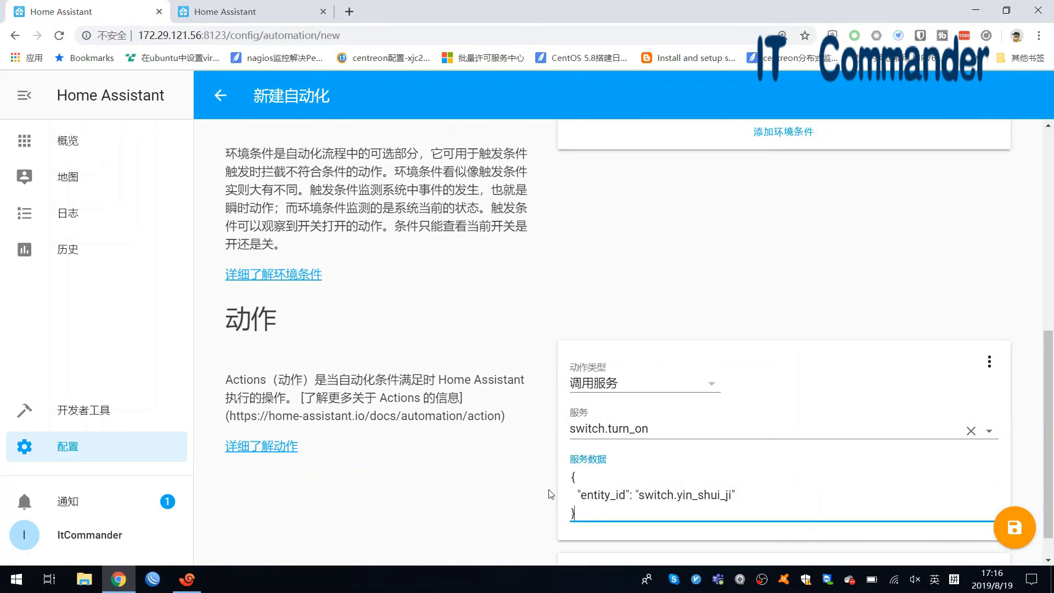
{"action": "scroll", "coordinate": [606, 473], "scroll_direction": "down", "scroll_amount": 1}
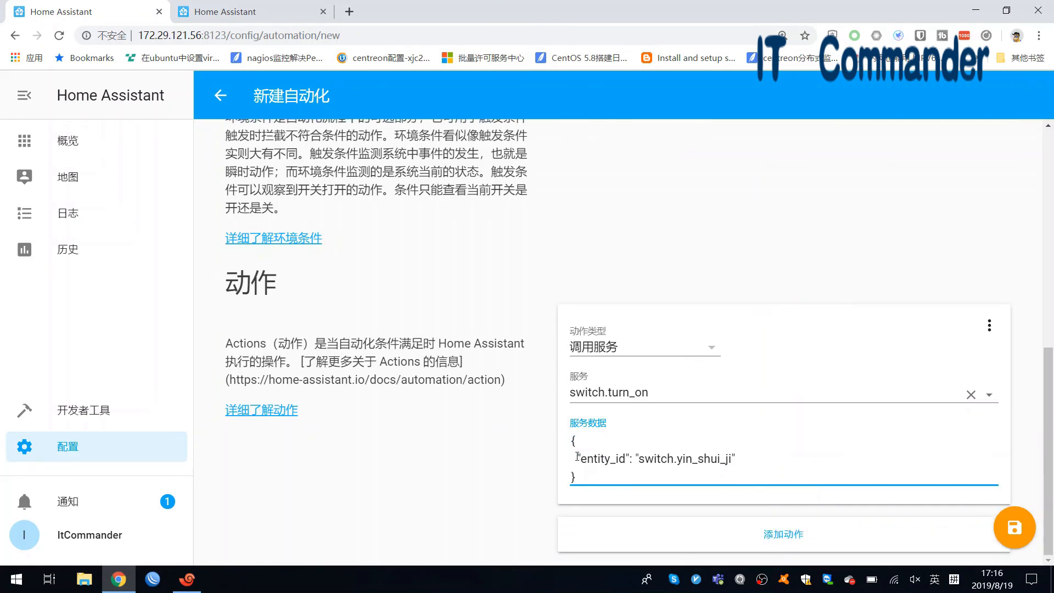
{"action": "left_click_drag", "start_coordinate": [578, 457], "coordinate": [737, 463]}
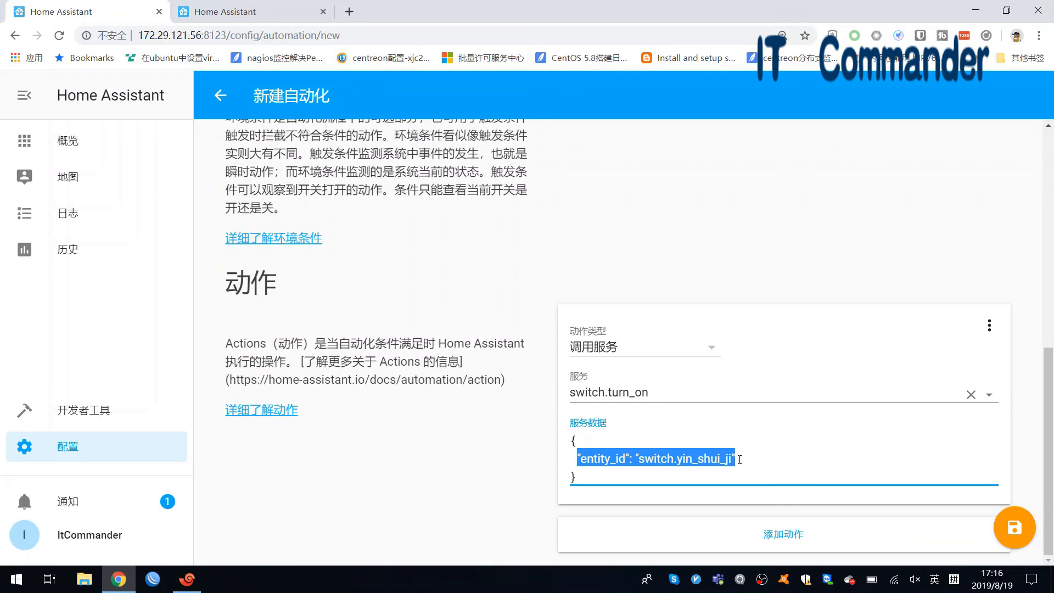
{"action": "left_click", "coordinate": [740, 459]}
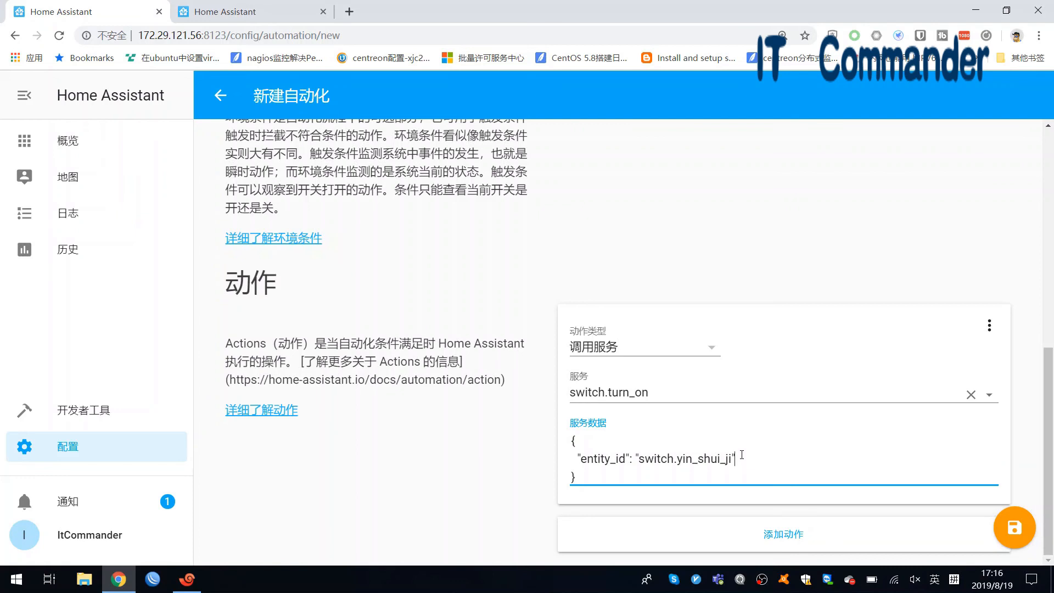
{"action": "type", "text": ","}
{"action": "key", "text": "Return"}
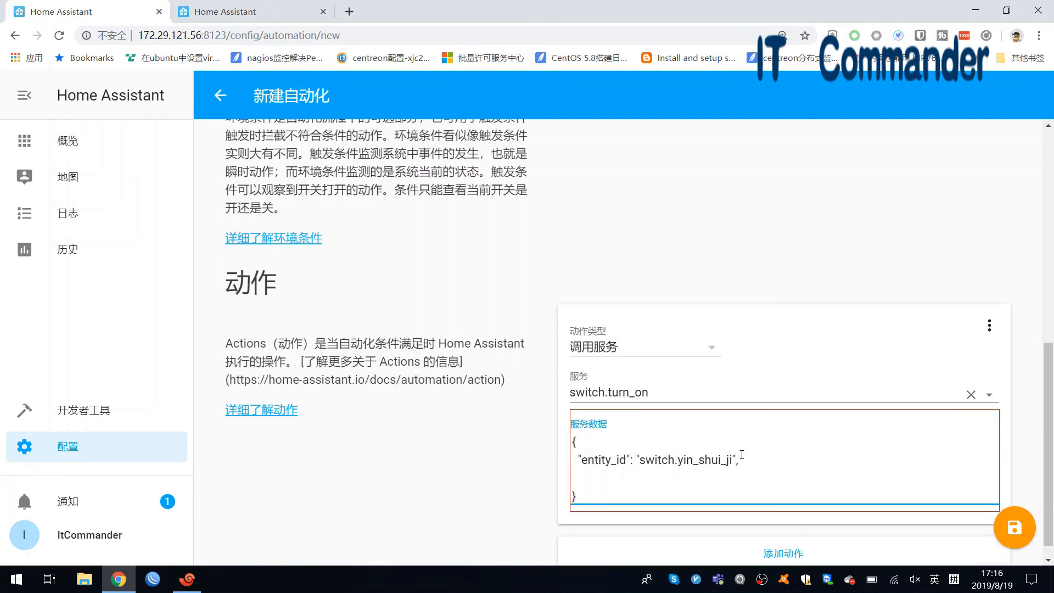
{"action": "type", "text": "\"\""}
{"action": "left_click_drag", "start_coordinate": [639, 461], "coordinate": [729, 466]}
{"action": "left_click", "coordinate": [647, 478]}
{"action": "key", "text": "BackSpace"}
{"action": "key", "text": "BackSpace"}
{"action": "key", "text": "BackSpace"}
{"action": "key", "text": "BackSpace"}
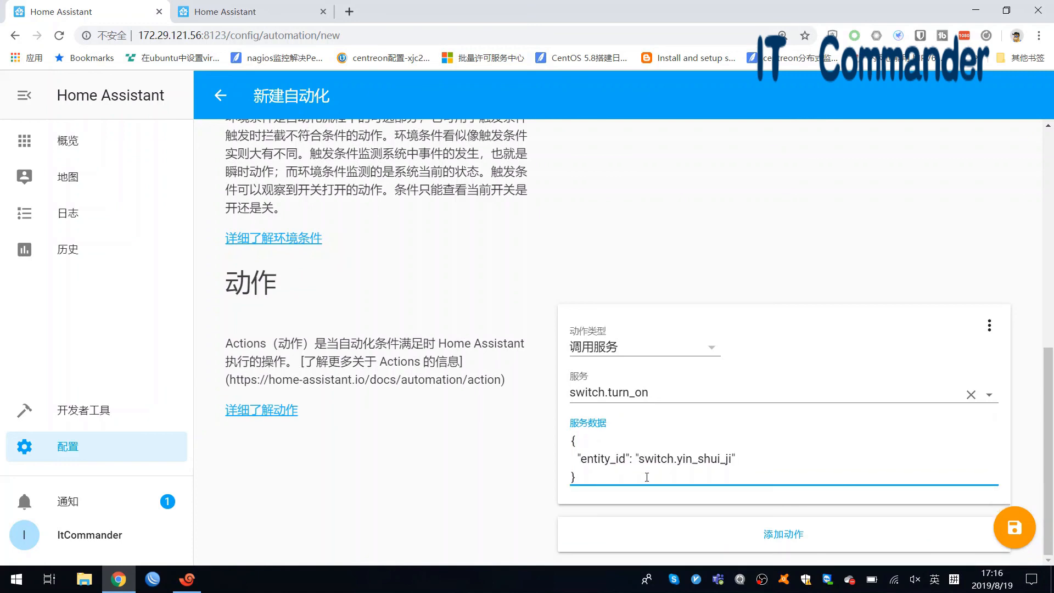
{"action": "left_click", "coordinate": [1011, 532]}
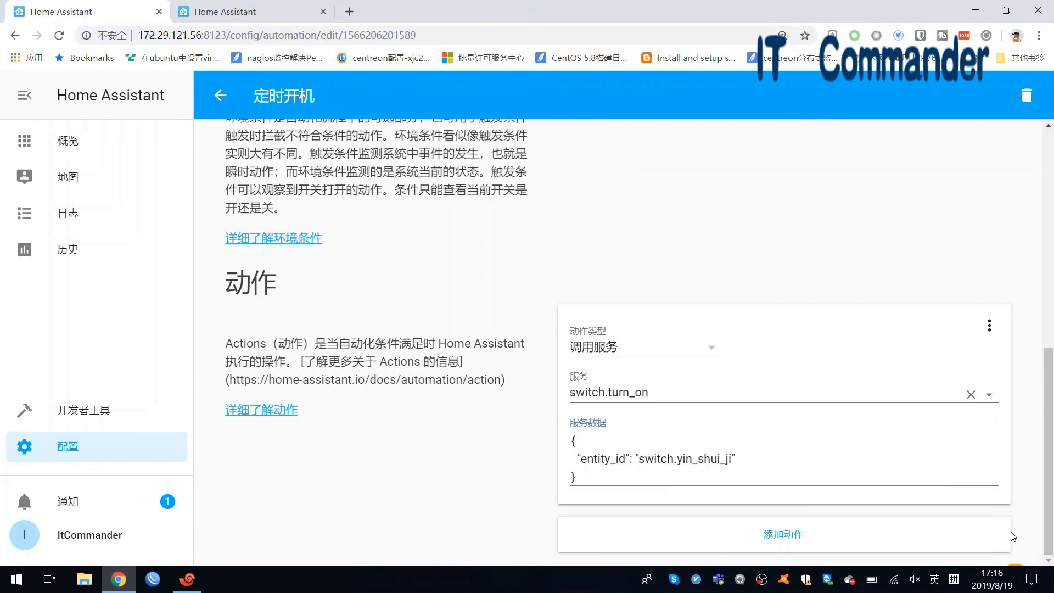
- Return through the automation list to the overview dashboard showing both automations and 饮水机
{"action": "left_click", "coordinate": [221, 96]}
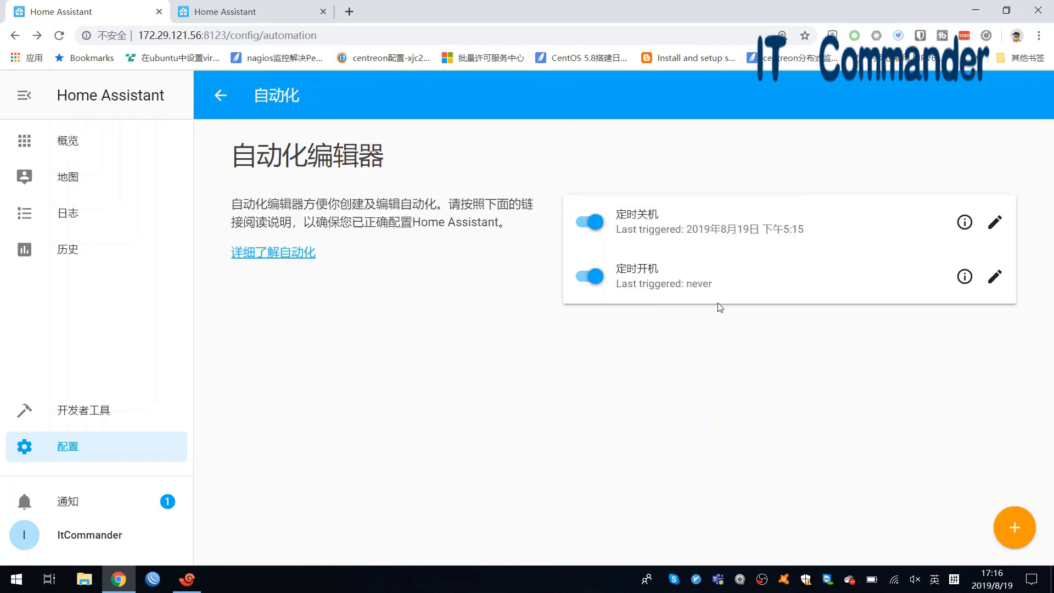
{"action": "left_click", "coordinate": [110, 141]}
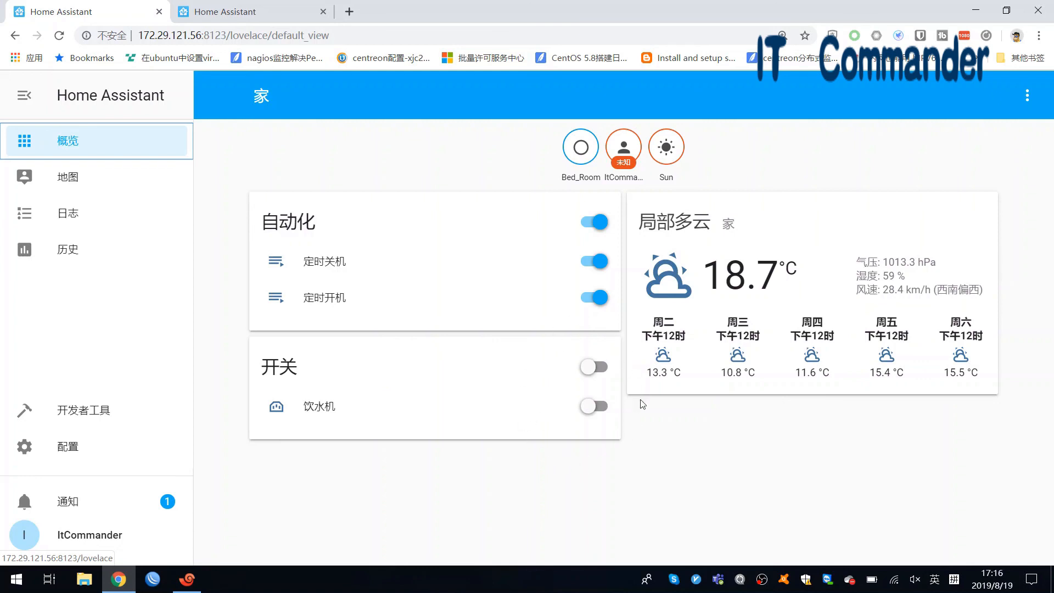
{"action": "left_click", "coordinate": [422, 172]}
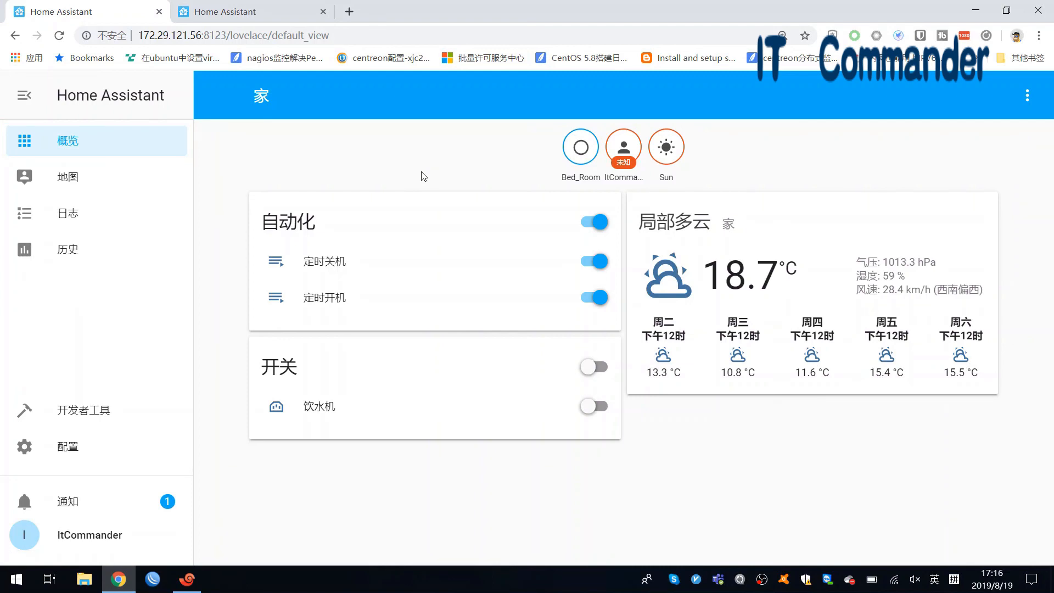